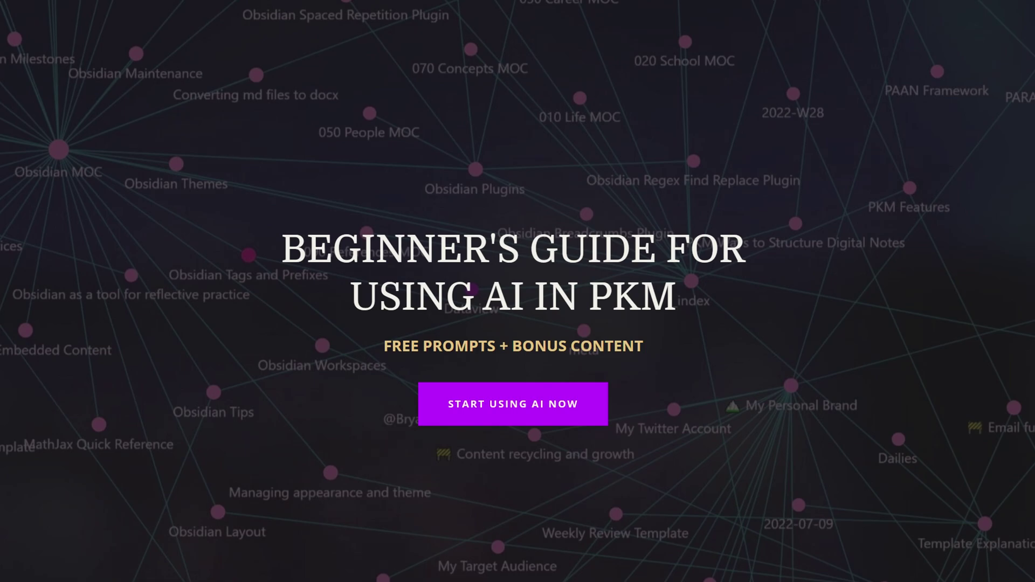
- Look through the AI prompts offered on the landing page and fill in the first name on the sign-up form
{"action": "scroll", "coordinate": [518, 291], "scroll_direction": "down", "scroll_amount": 10}
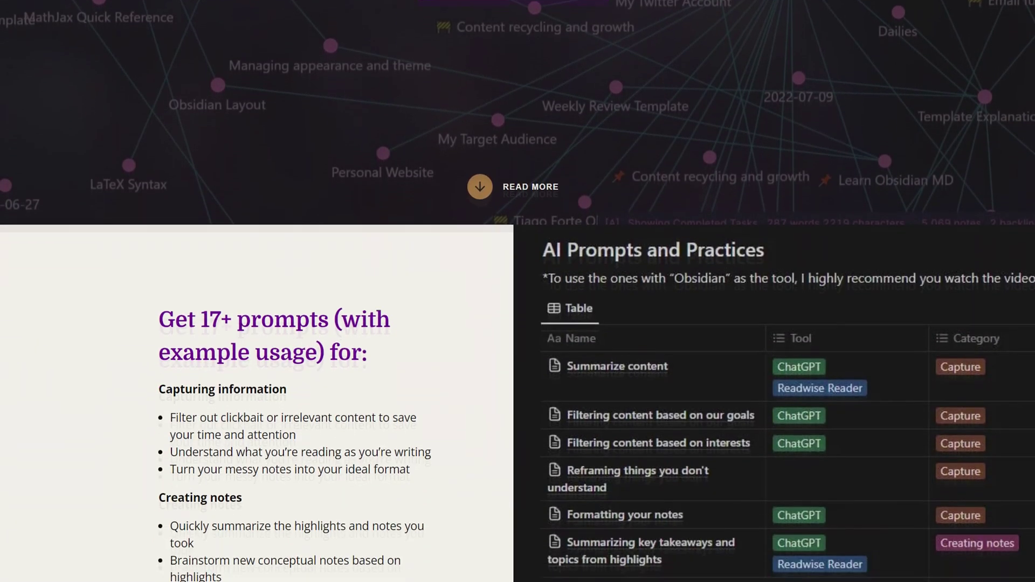
{"action": "scroll", "coordinate": [518, 291], "scroll_direction": "down", "scroll_amount": 2}
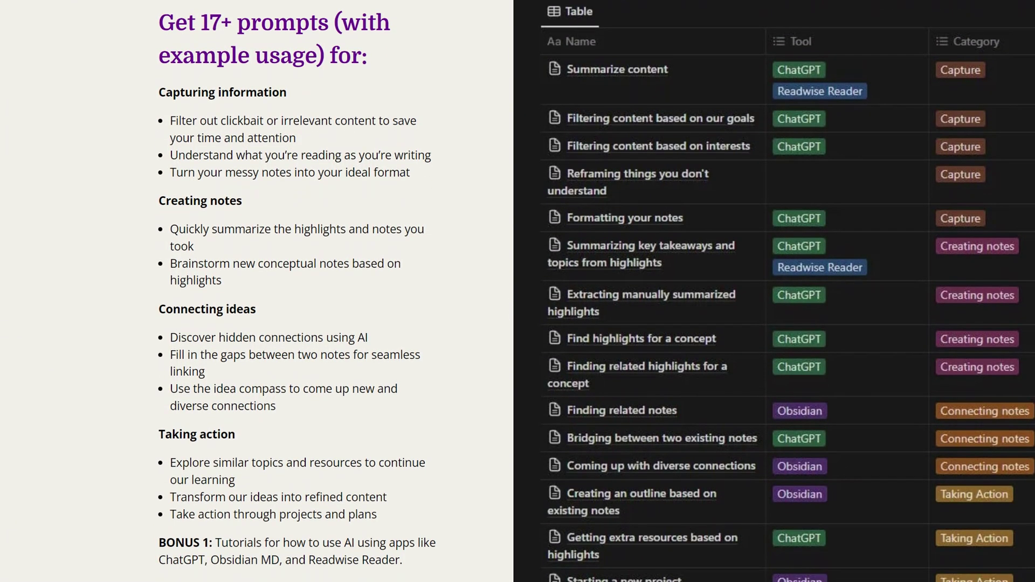
{"action": "scroll", "coordinate": [518, 291], "scroll_direction": "down", "scroll_amount": 10}
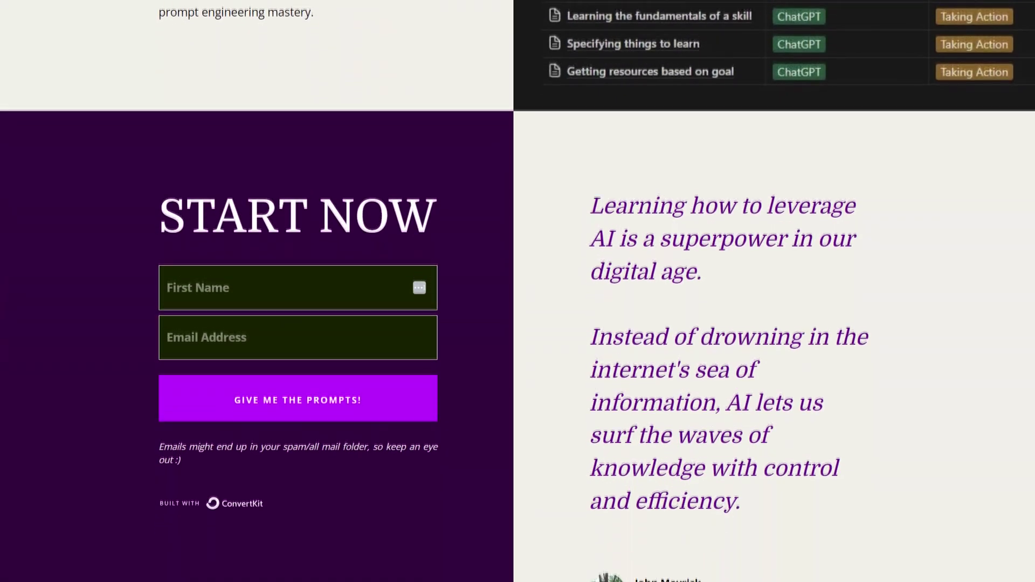
{"action": "left_click", "coordinate": [228, 320]}
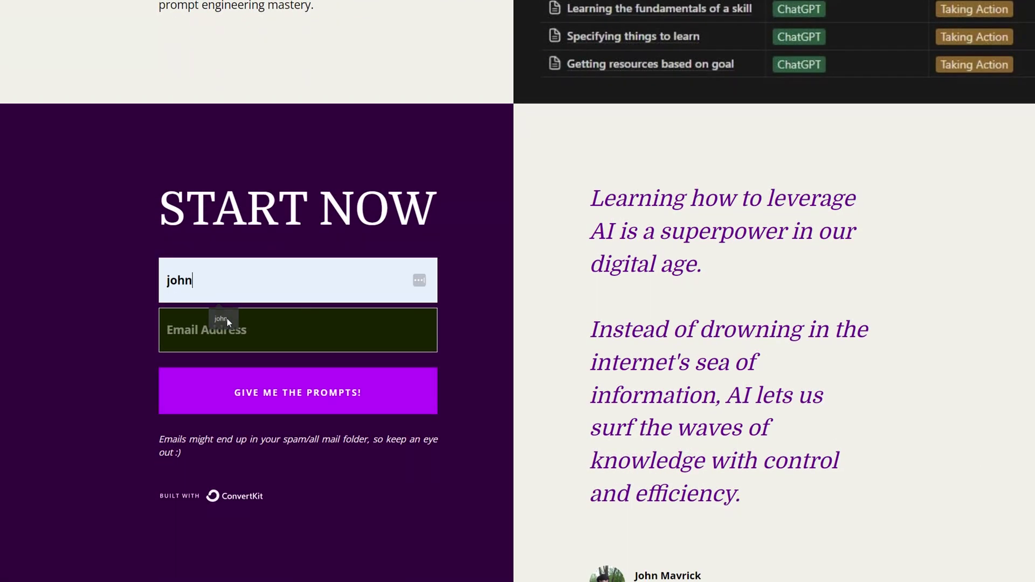
{"action": "left_click", "coordinate": [218, 331]}
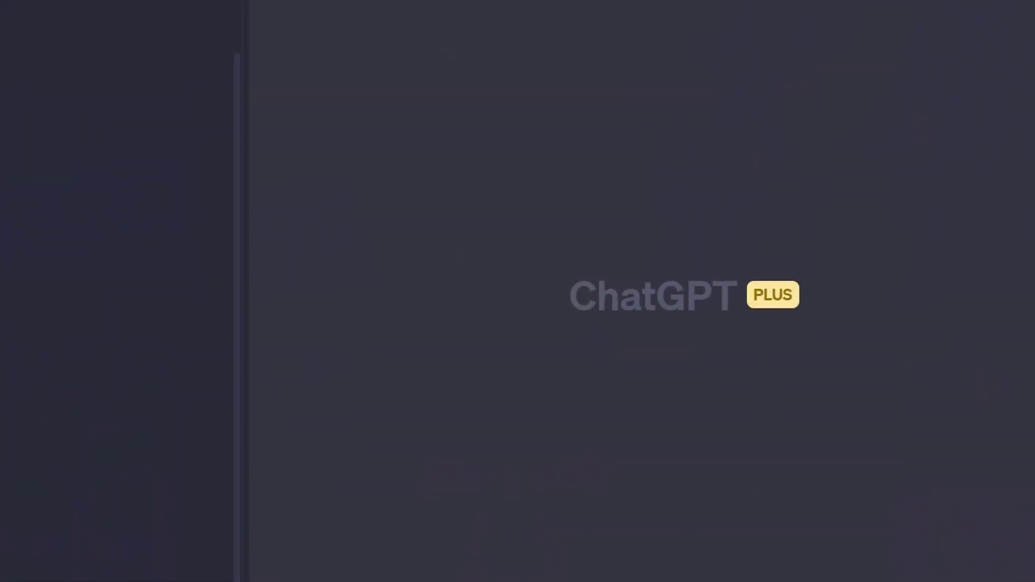
- Ask ChatGPT for the book notes summary "in 500 words" and read through the response
{"action": "type", "text": "in 500 words"}
{"action": "key", "text": "Return"}
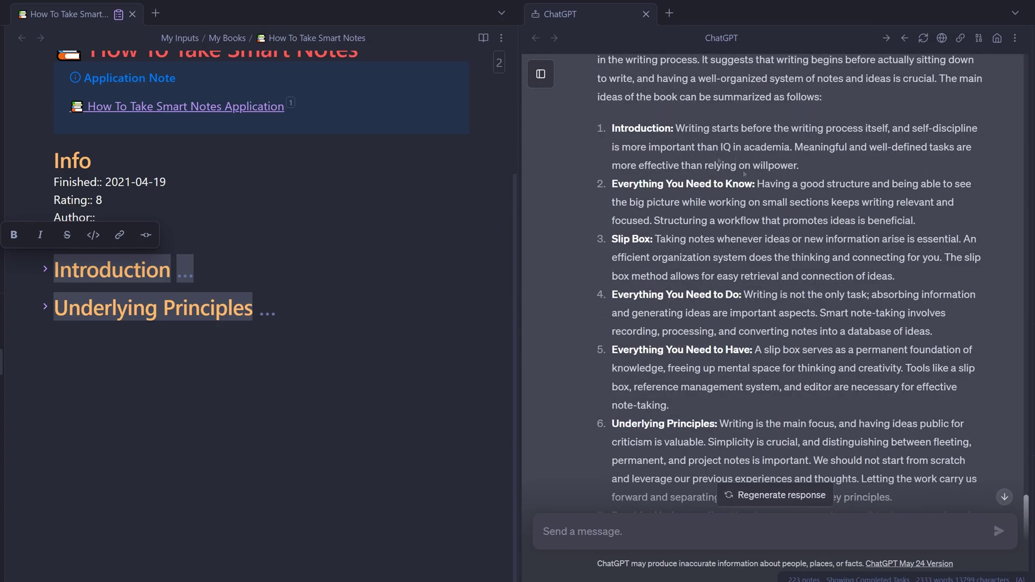
{"action": "scroll", "coordinate": [645, 392], "scroll_direction": "down", "scroll_amount": 2}
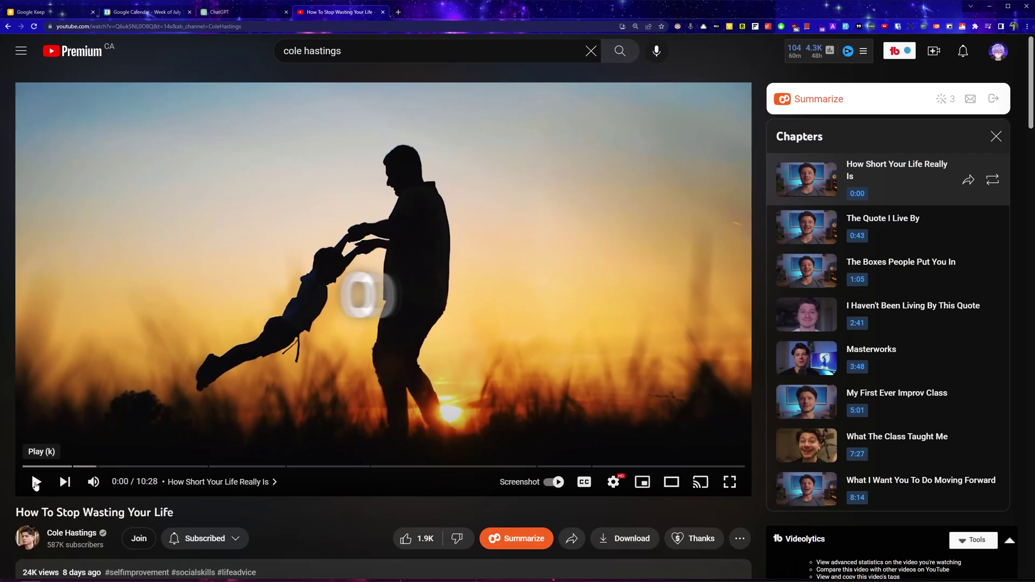
- Show the transcript of the YouTube video "How To Stop Wasting Your Life" without timestamps and select its text
{"action": "left_click", "coordinate": [36, 483]}
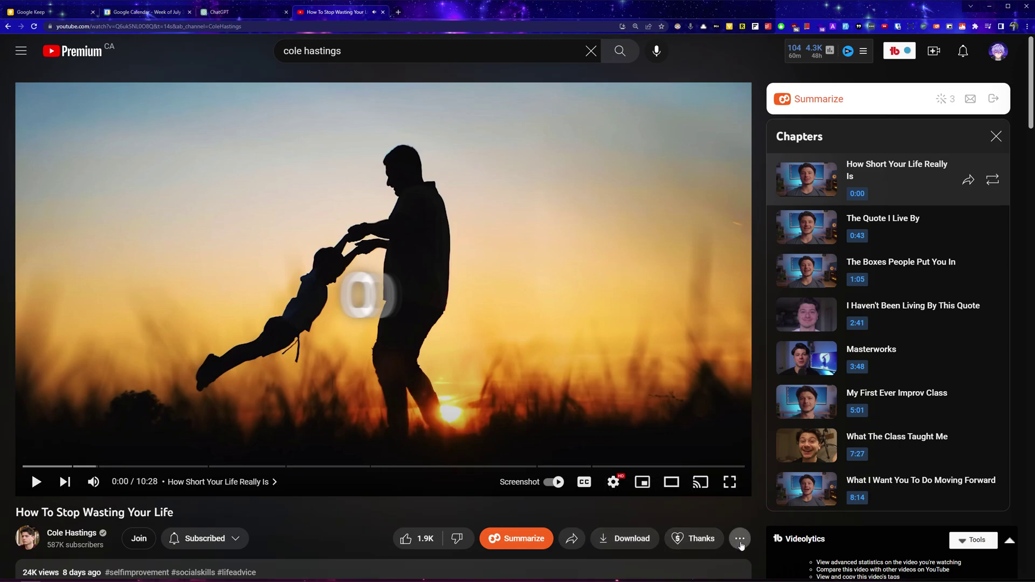
{"action": "left_click", "coordinate": [740, 539]}
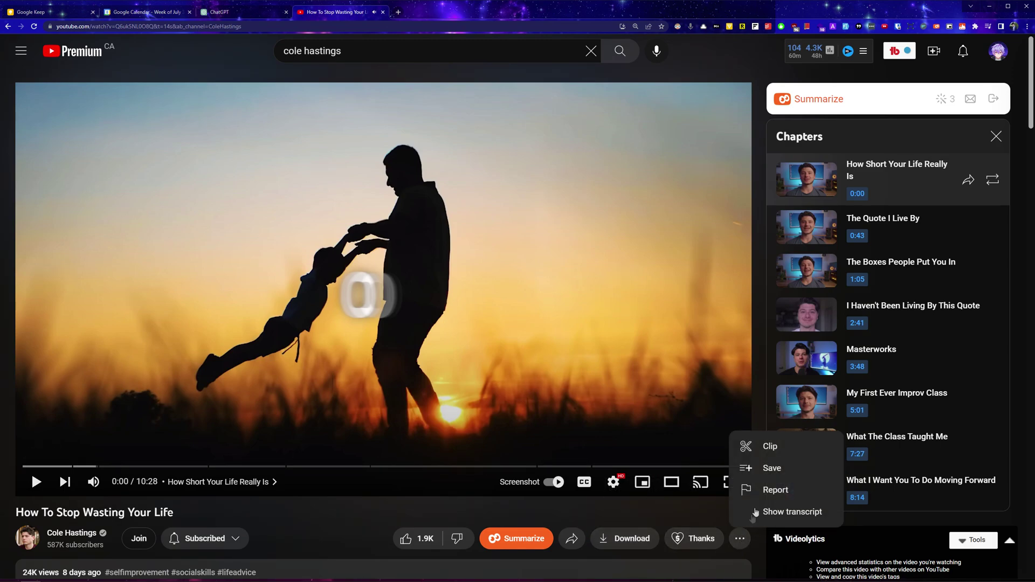
{"action": "left_click", "coordinate": [768, 510]}
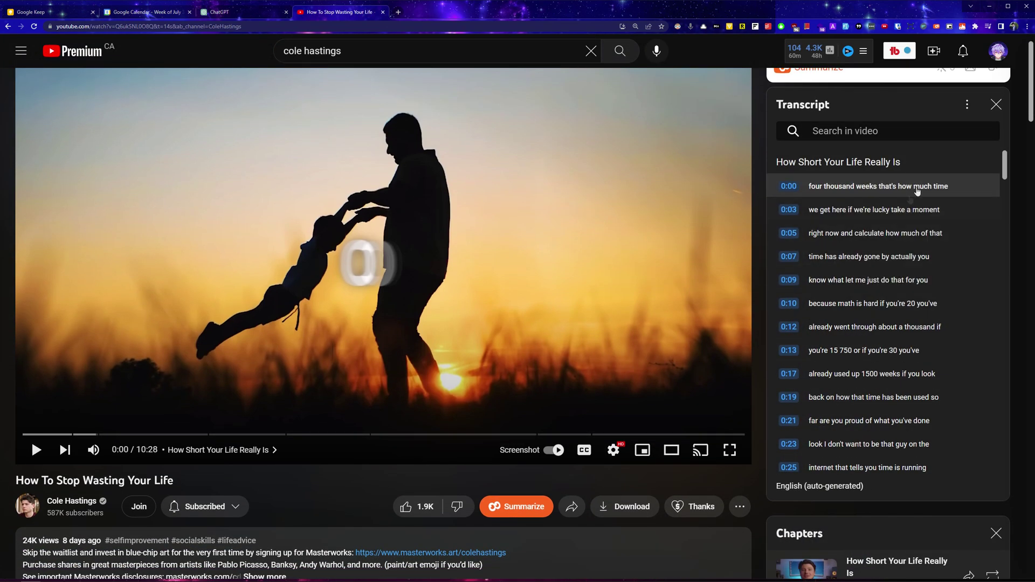
{"action": "left_click", "coordinate": [927, 132]}
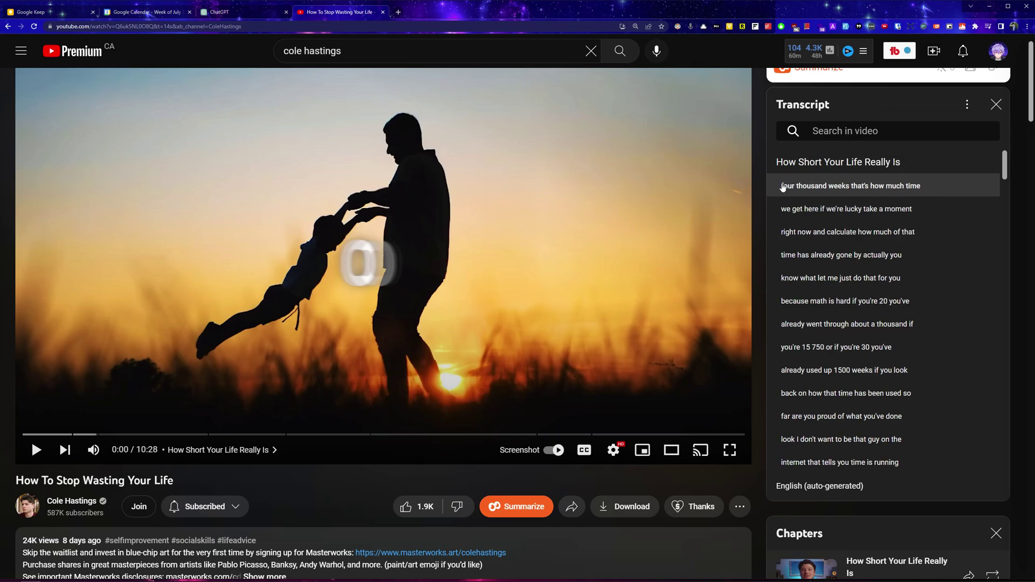
{"action": "left_click_drag", "start_coordinate": [791, 197], "coordinate": [949, 474]}
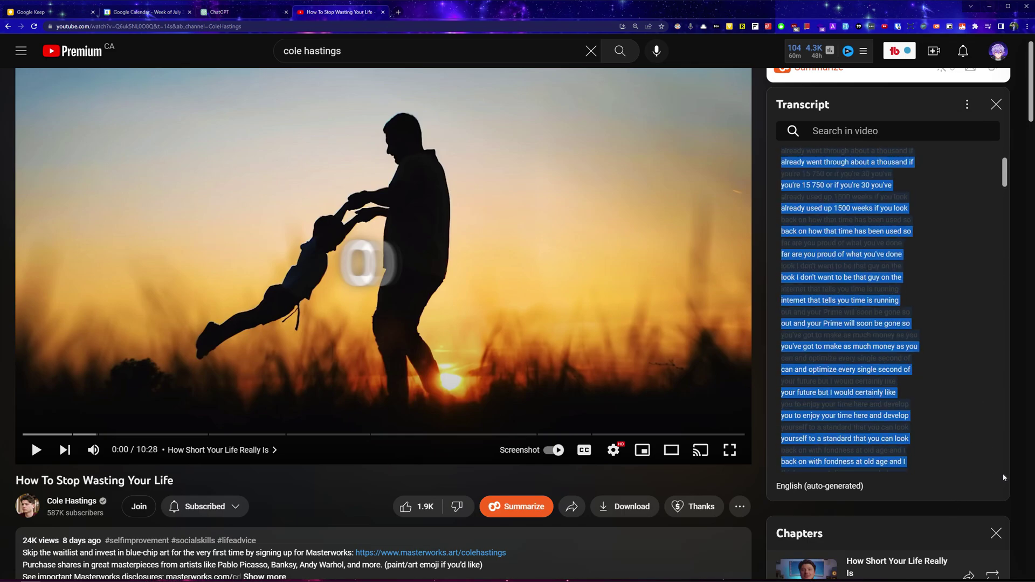
- In ChatGPT, request a very detailed and complete summary as a list of key takeaways formatted with dashes, and paste the transcript below
{"action": "type", "text": "ovide a very detailed and complete summary of the content below as a list of k"}
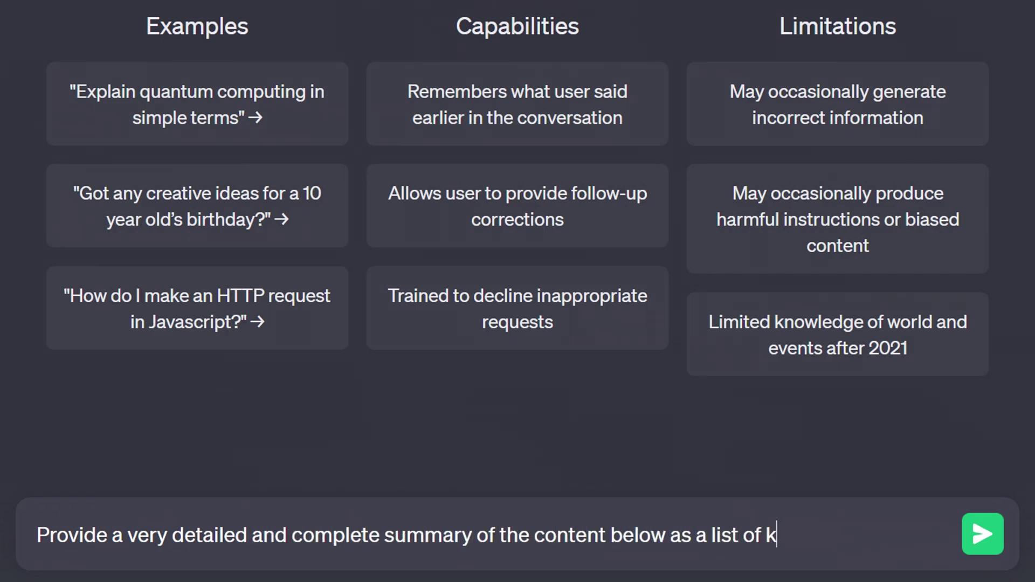
{"action": "type", "text": "rmat the list with dashes."}
{"action": "key", "text": "shift+Return"}
{"action": "key", "text": "ctrl+v"}
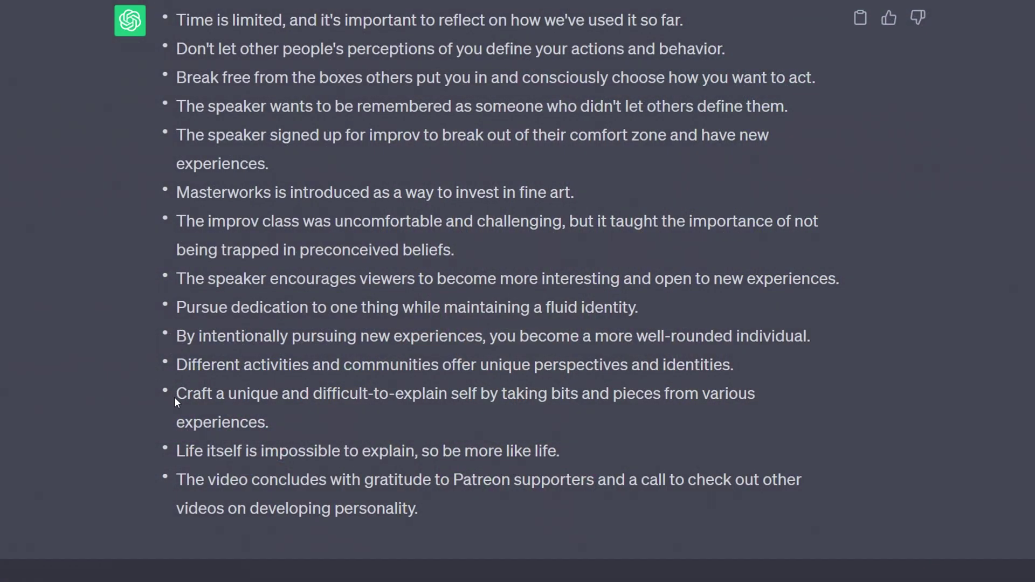
- Examine the summary's takeaways about crafting a difficult-to-explain self and about Masterworks
{"action": "left_click_drag", "start_coordinate": [174, 400], "coordinate": [306, 433]}
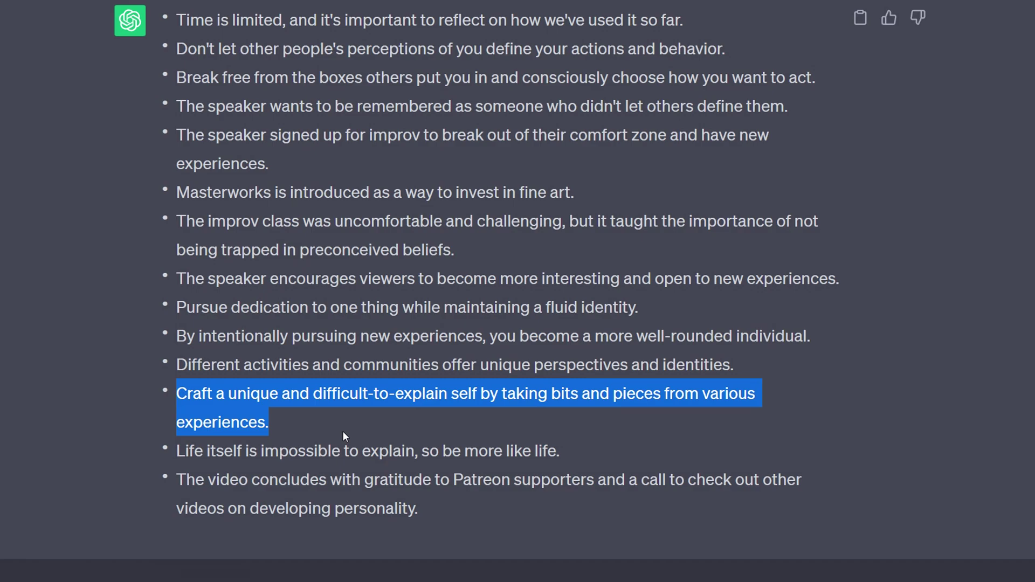
{"action": "left_click", "coordinate": [285, 425]}
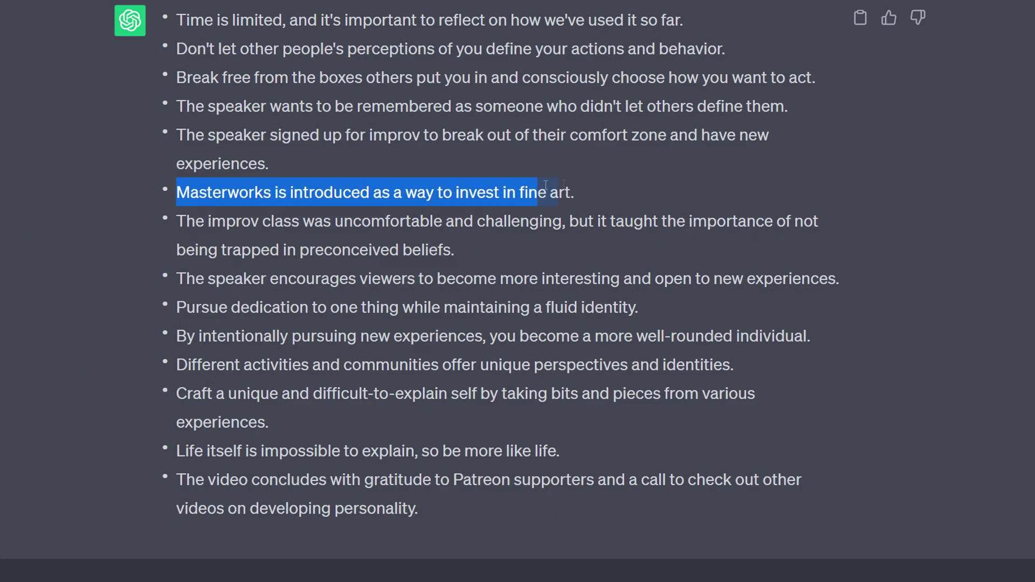
- Submit the transcript prompt asking for dashed key takeaways related to MY OBJECTIVE of living a meaningful and fulfilling life
{"action": "left_click", "coordinate": [45, 266]}
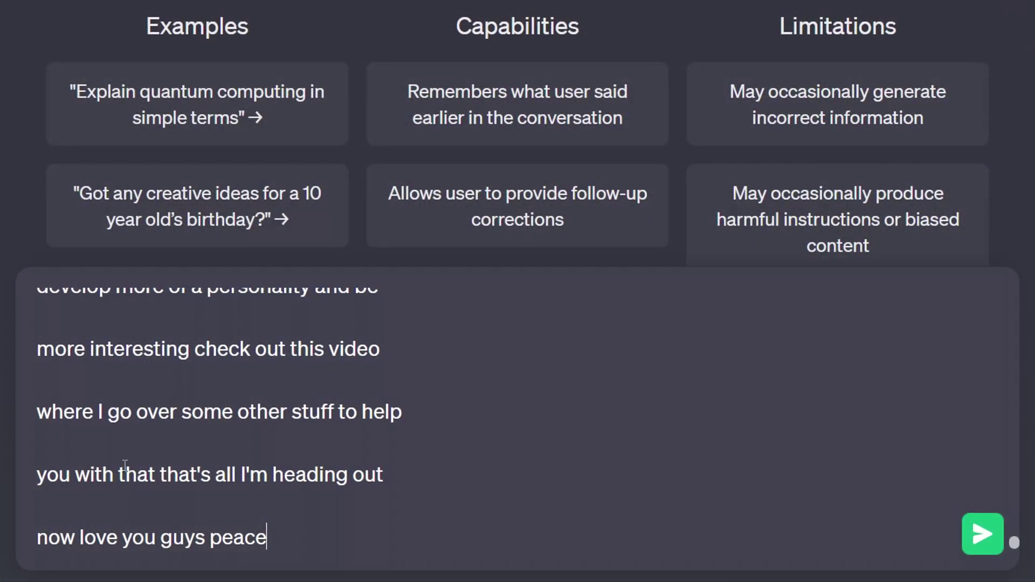
{"action": "left_click_drag", "start_coordinate": [1014, 542], "coordinate": [1016, 235]}
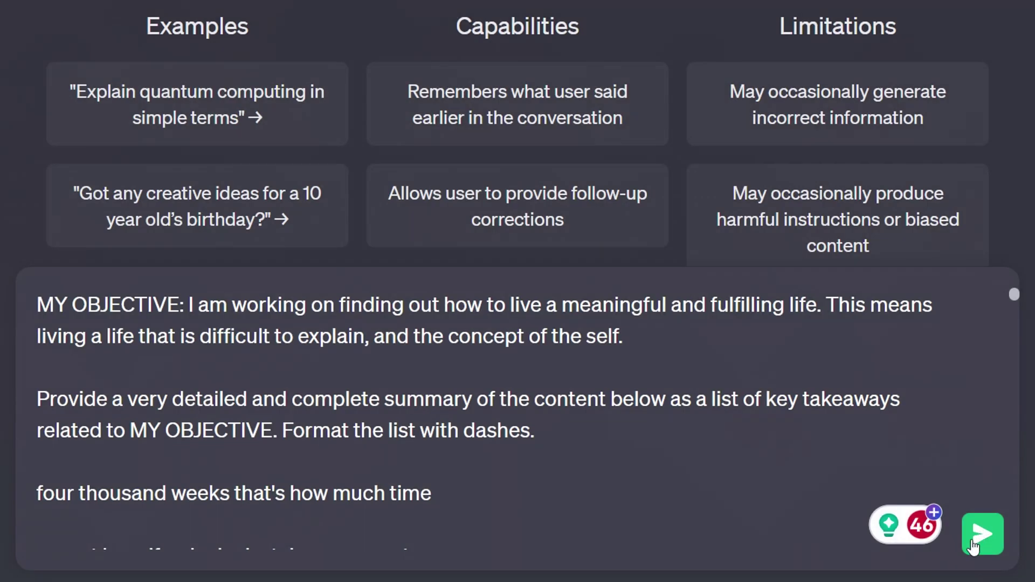
{"action": "left_click", "coordinate": [996, 541]}
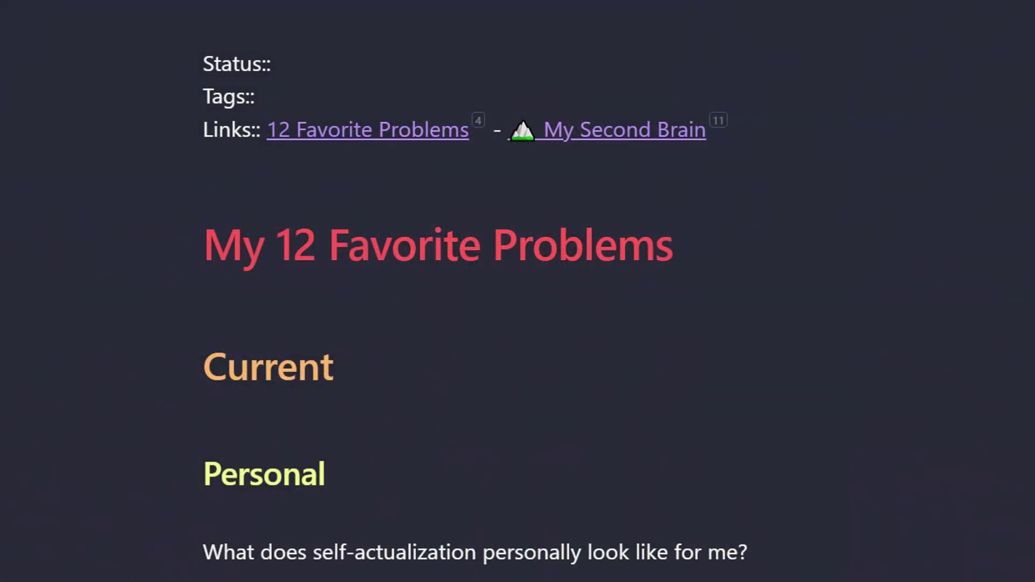
- Switch to the "My 12 Favorite Problems" note and read its Personal, Social, Career and Adult Stuff, and Content questions
{"action": "scroll", "coordinate": [517, 292], "scroll_direction": "down", "scroll_amount": 4}
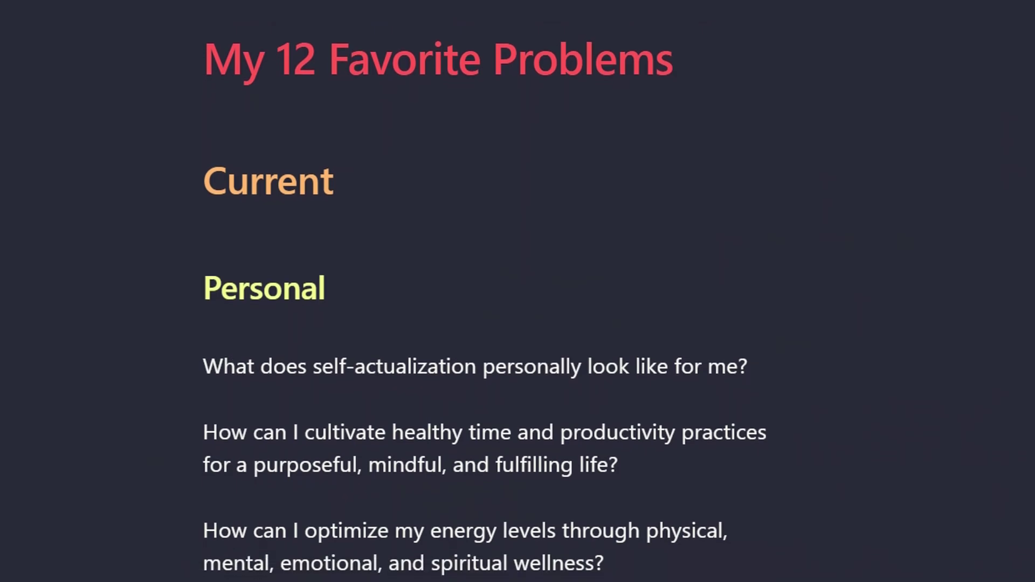
{"action": "scroll", "coordinate": [517, 291], "scroll_direction": "down", "scroll_amount": 4}
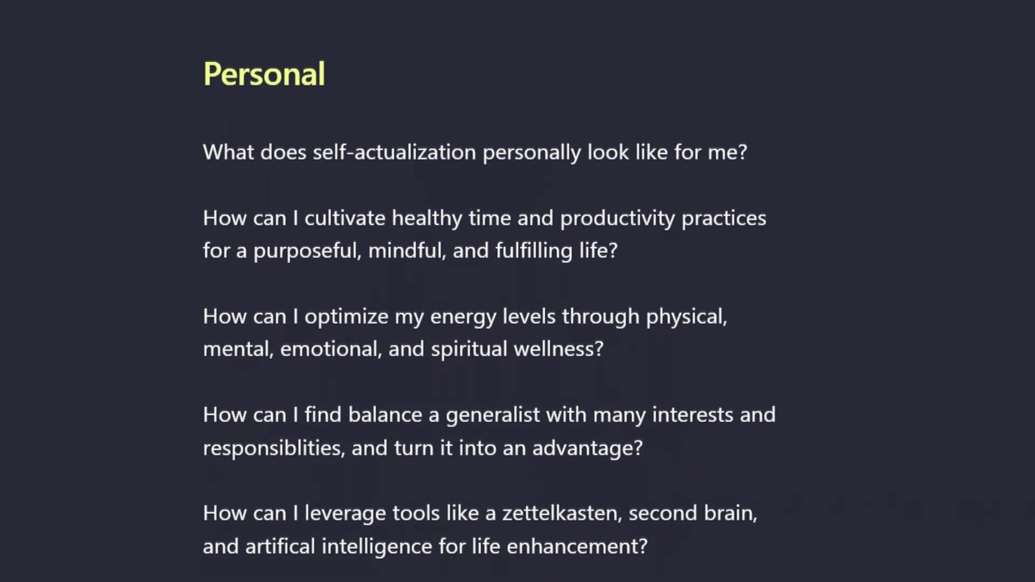
{"action": "scroll", "coordinate": [518, 291], "scroll_direction": "down", "scroll_amount": 4}
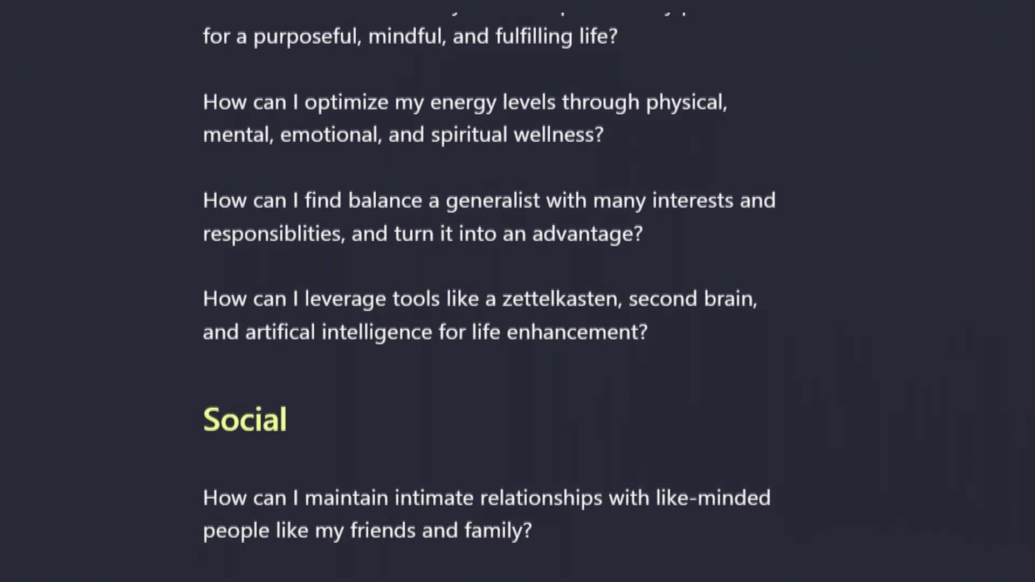
{"action": "scroll", "coordinate": [517, 291], "scroll_direction": "down", "scroll_amount": 4}
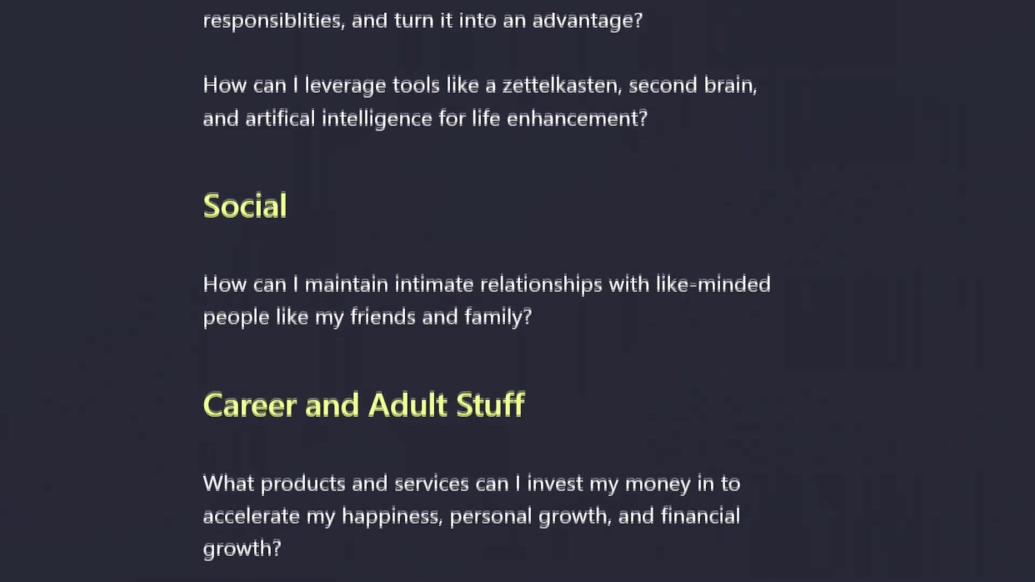
{"action": "scroll", "coordinate": [518, 291], "scroll_direction": "down", "scroll_amount": 4}
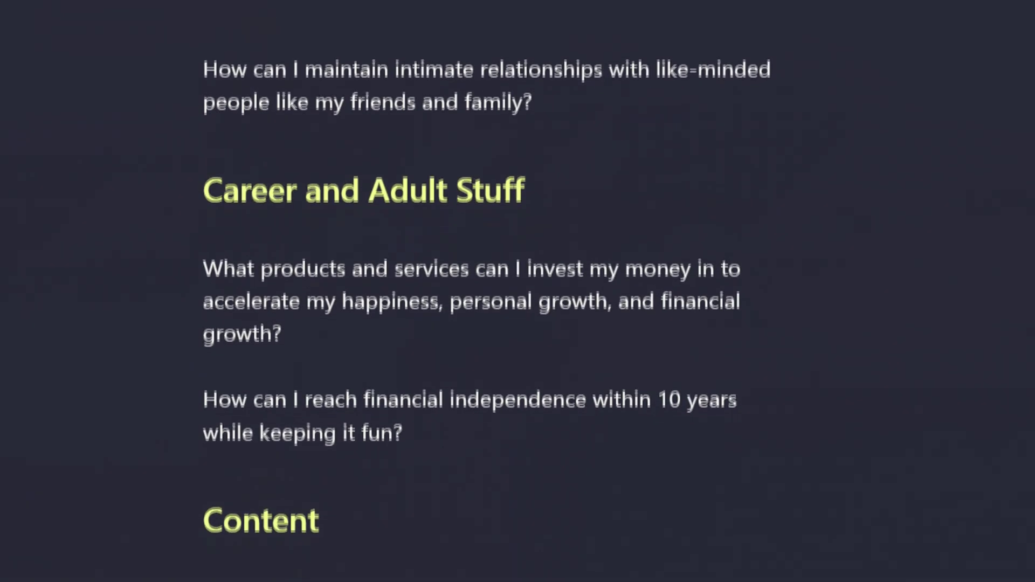
{"action": "scroll", "coordinate": [518, 291], "scroll_direction": "down", "scroll_amount": 4}
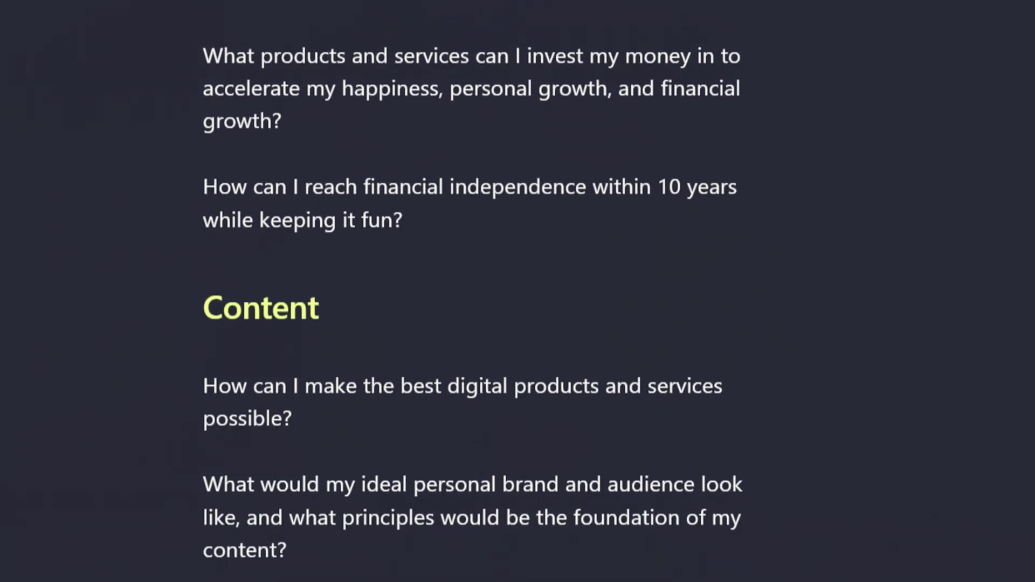
{"action": "scroll", "coordinate": [518, 291], "scroll_direction": "down", "scroll_amount": 4}
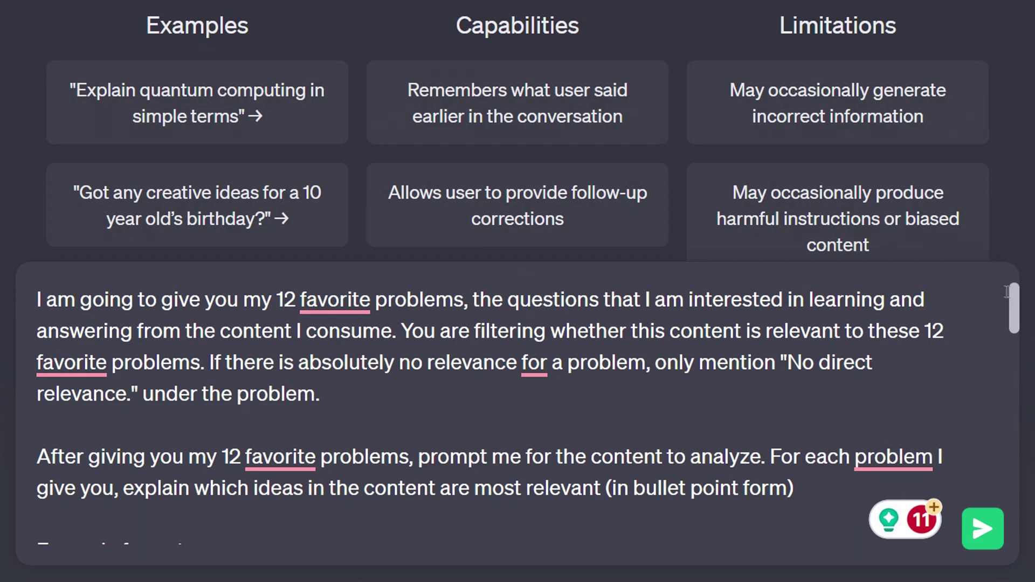
- Check and submit the ChatGPT prompt that filters content by the 12 favorite problems, and paste the content to analyze
{"action": "scroll", "coordinate": [1014, 303], "scroll_direction": "down", "scroll_amount": 2}
{"action": "scroll", "coordinate": [1015, 304], "scroll_direction": "down", "scroll_amount": 3}
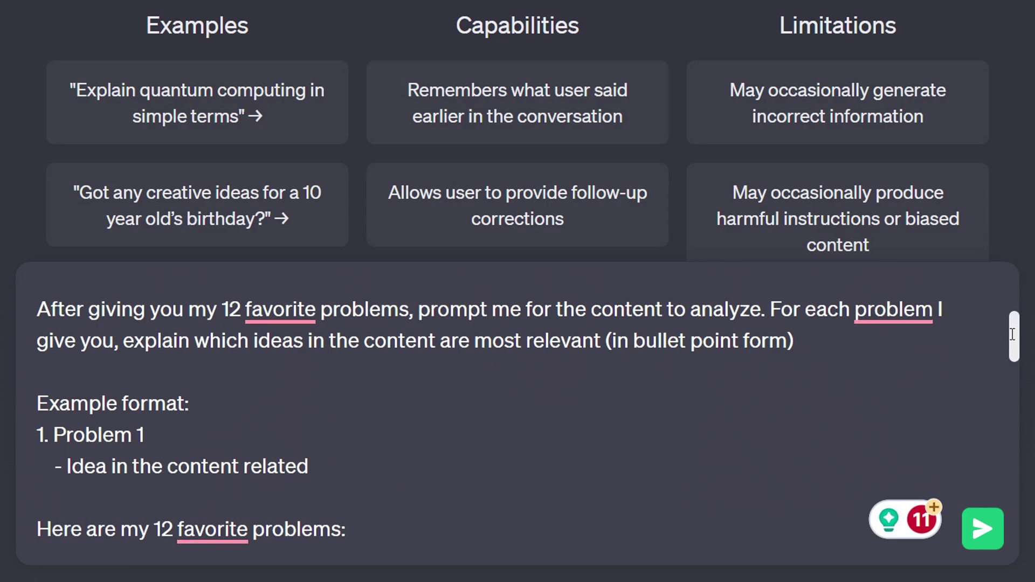
{"action": "left_click_drag", "start_coordinate": [1013, 335], "coordinate": [1011, 336]}
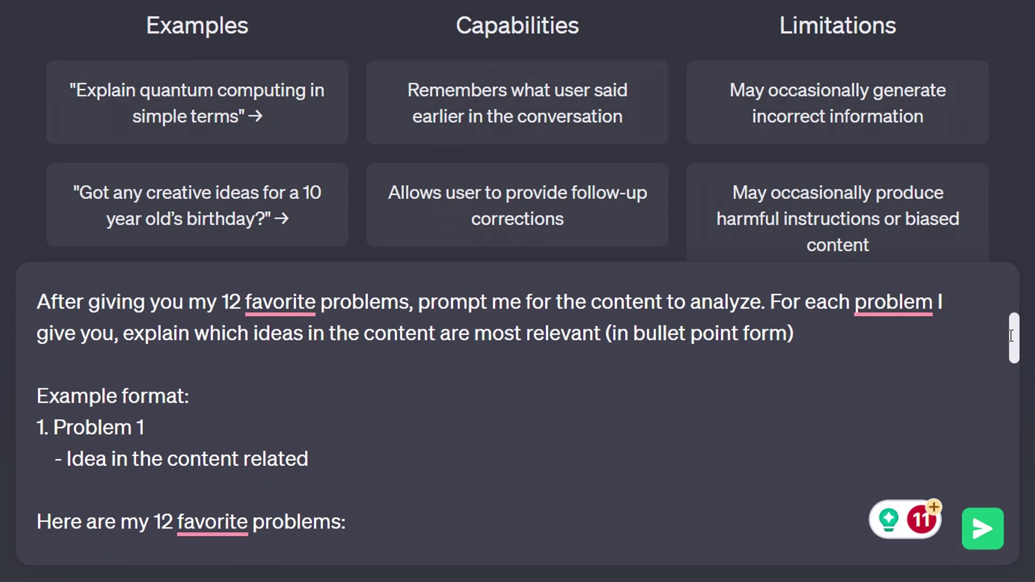
{"action": "left_click_drag", "start_coordinate": [1011, 335], "coordinate": [1018, 481]}
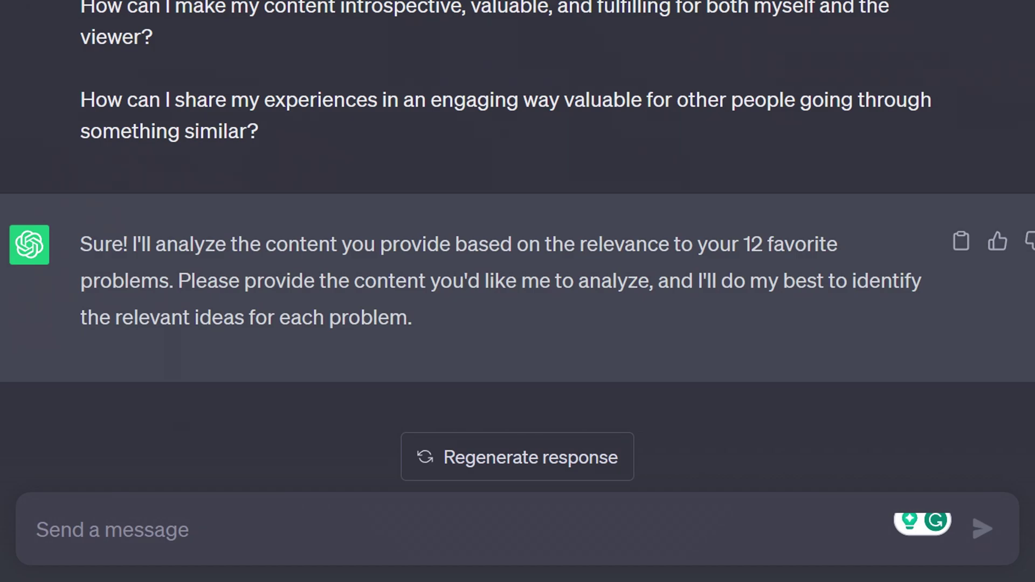
{"action": "key", "text": "ctrl+v"}
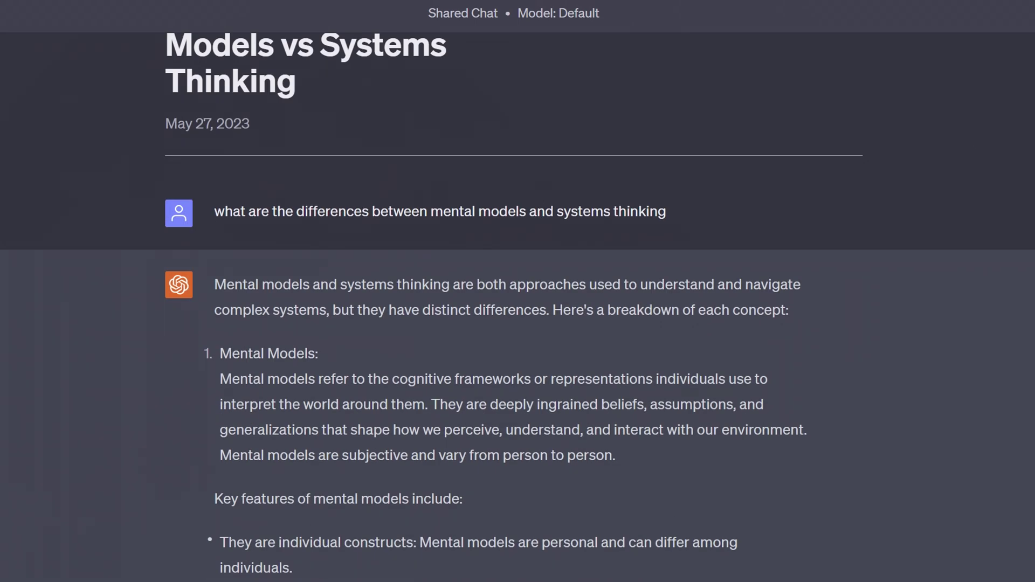
- Read the shared chat comparing mental models and systems thinking, including the example aimed at a gamer
{"action": "scroll", "coordinate": [518, 307], "scroll_direction": "down", "scroll_amount": 3}
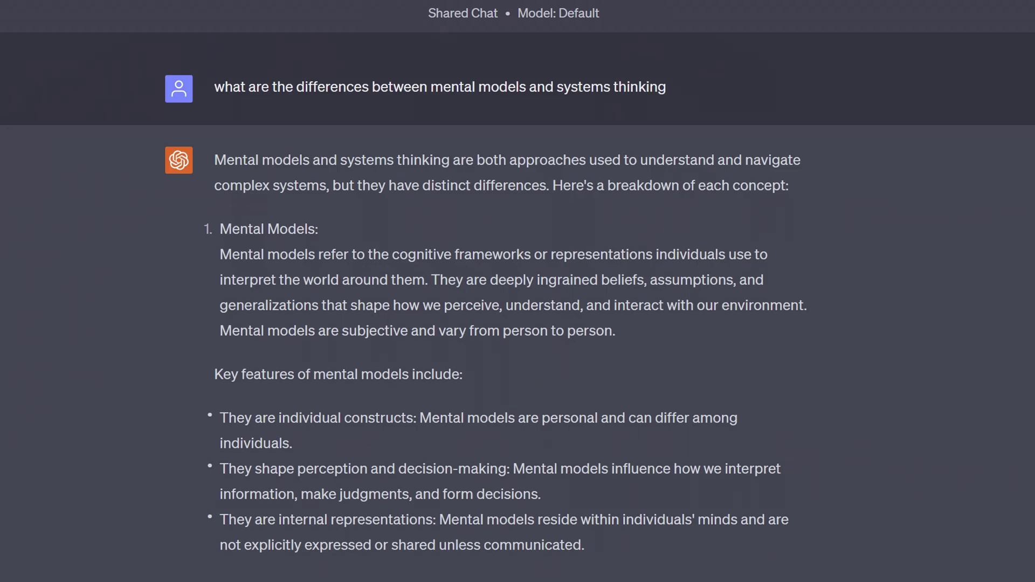
{"action": "scroll", "coordinate": [517, 307], "scroll_direction": "down", "scroll_amount": 15}
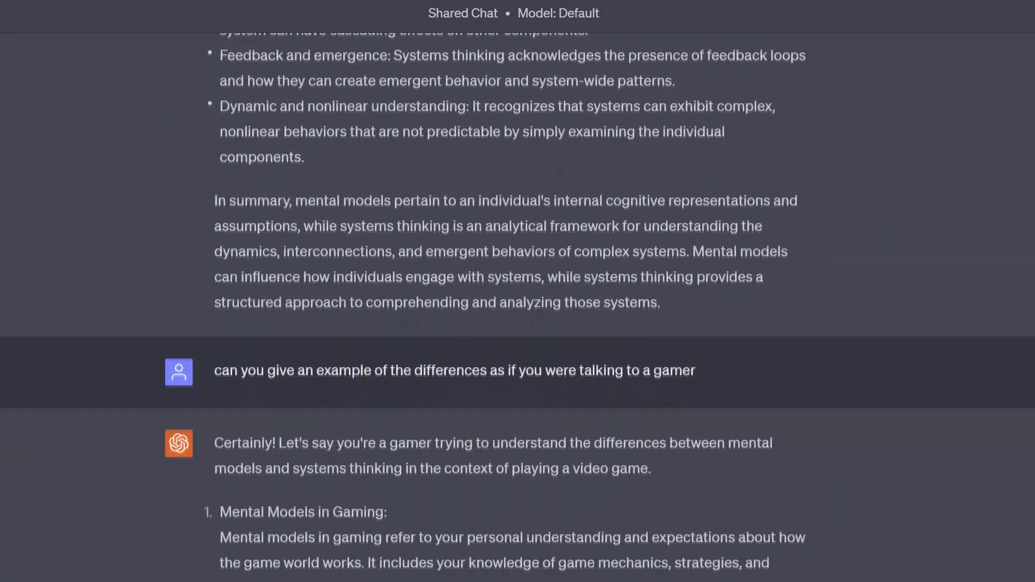
{"action": "scroll", "coordinate": [517, 307], "scroll_direction": "down", "scroll_amount": 4}
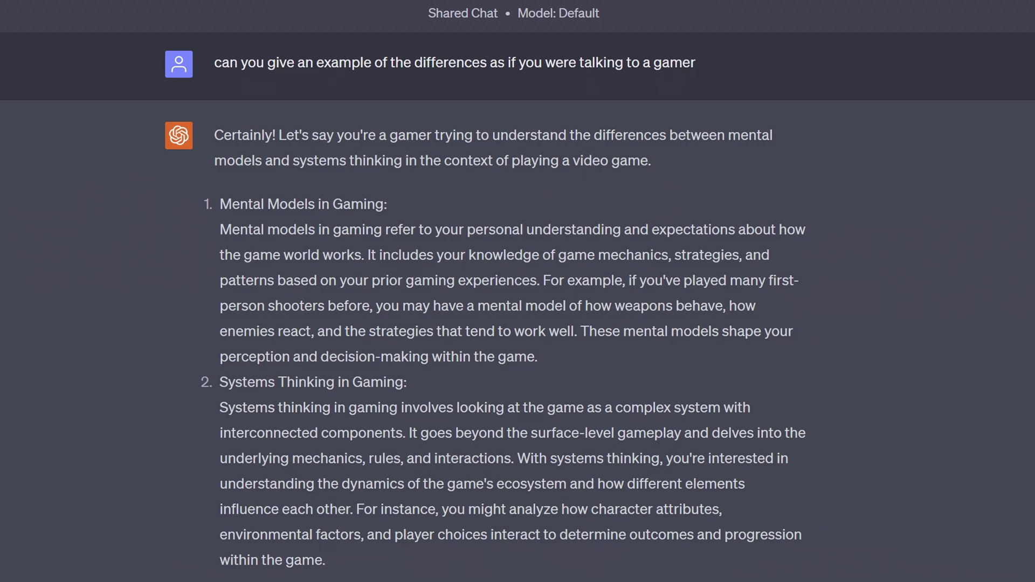
{"action": "scroll", "coordinate": [517, 308], "scroll_direction": "down", "scroll_amount": 3}
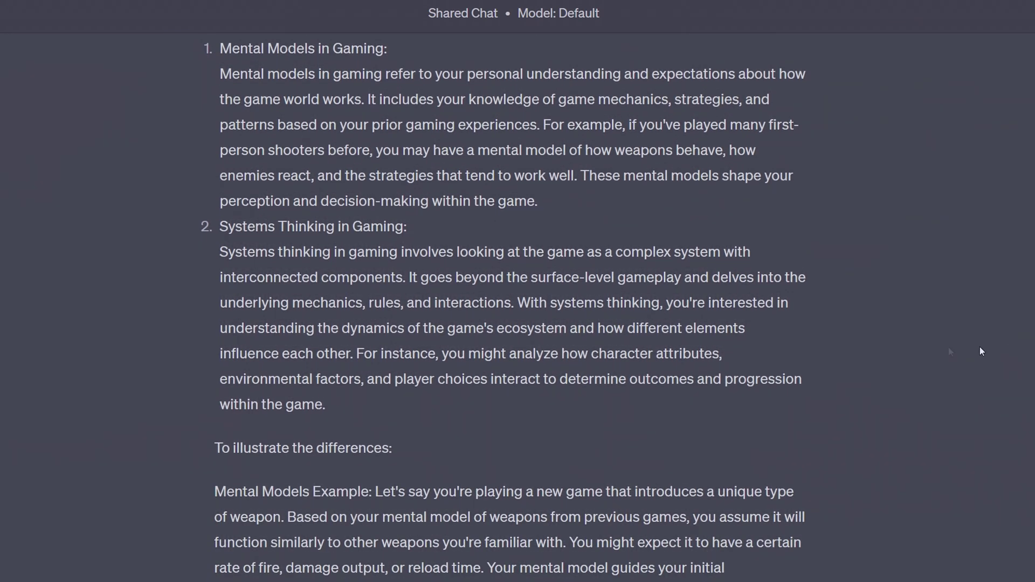
{"action": "scroll", "coordinate": [924, 392], "scroll_direction": "down", "scroll_amount": 8}
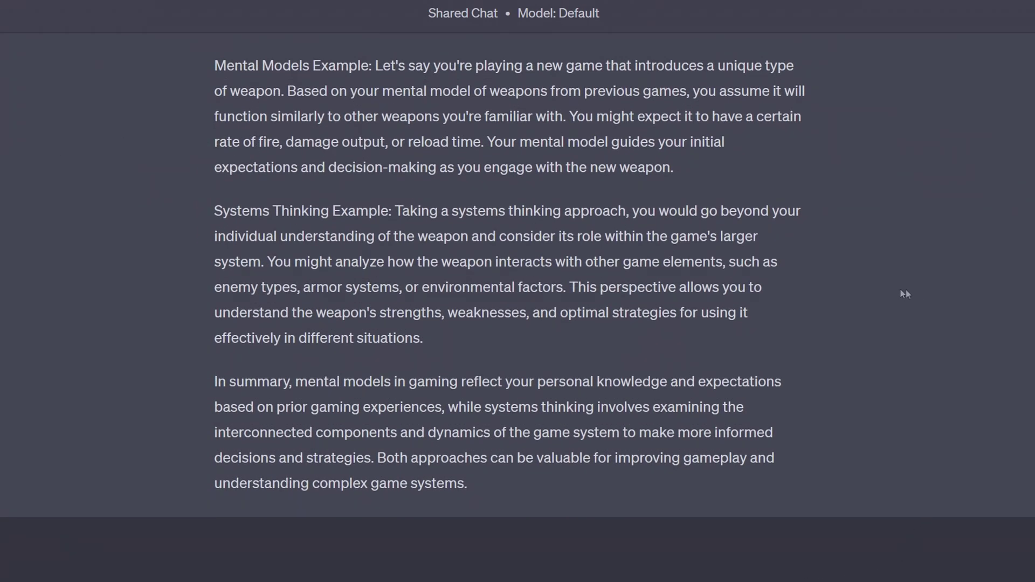
- Go to the end of the shared chat and enter random placeholder letters as a follow-up message
{"action": "scroll", "coordinate": [936, 276], "scroll_direction": "down", "scroll_amount": 1}
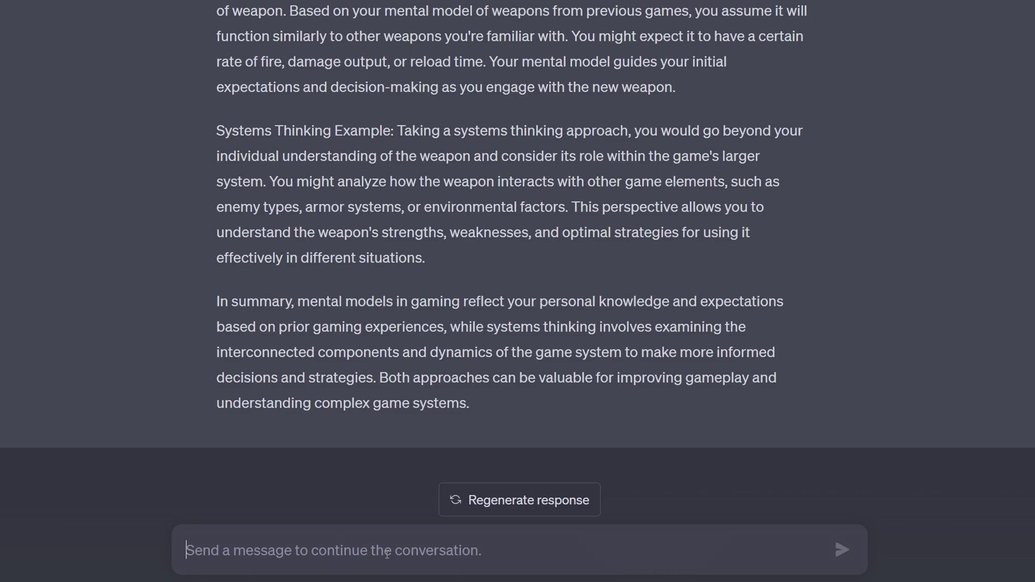
{"action": "type", "text": "asdlkajdlaksjdklasdjaslkdjalskdjaskldjaskldjlkasjdklajdlk"}
{"action": "type", "text": "aksjd"}
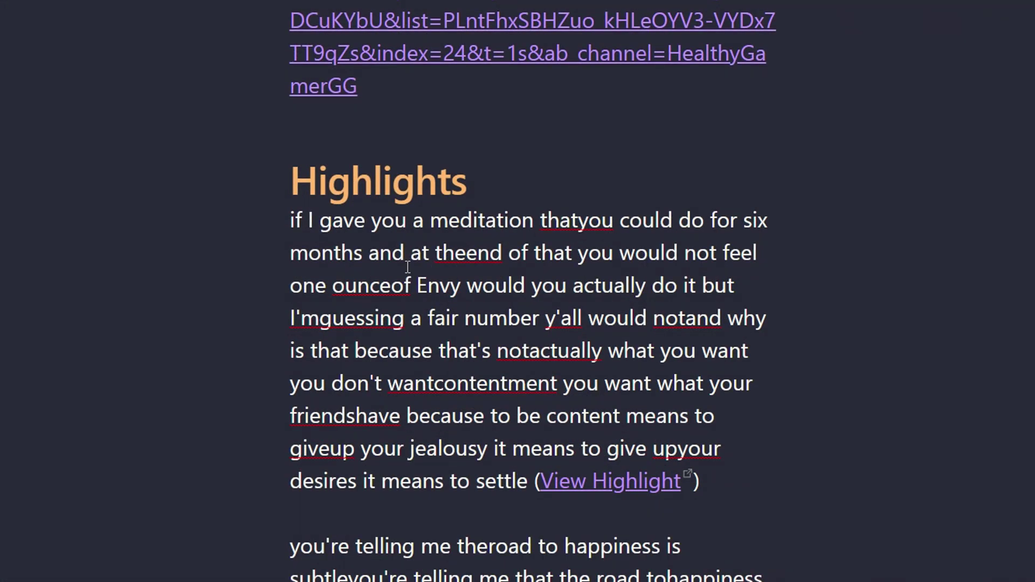
- Examine the run-together words in the video note's raw Highlights, such as "theend", "ounceof", "I'mguessing", "notand" and "notactually"
{"action": "left_click_drag", "start_coordinate": [437, 250], "coordinate": [503, 252]}
{"action": "left_click_drag", "start_coordinate": [326, 287], "coordinate": [411, 286]}
{"action": "left_click_drag", "start_coordinate": [292, 316], "coordinate": [406, 318]}
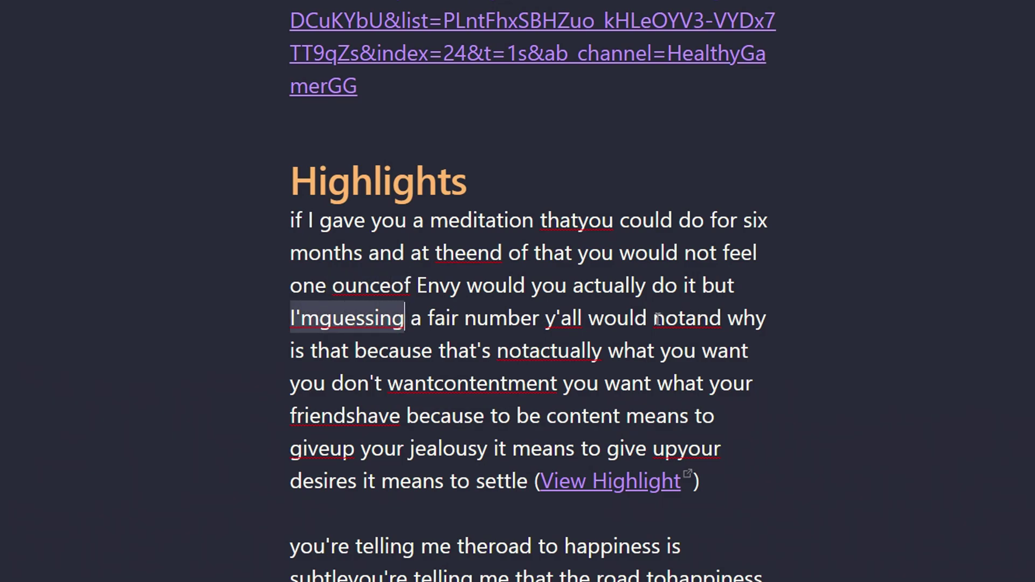
{"action": "left_click_drag", "start_coordinate": [654, 318], "coordinate": [722, 319]}
{"action": "left_click_drag", "start_coordinate": [497, 351], "coordinate": [602, 351]}
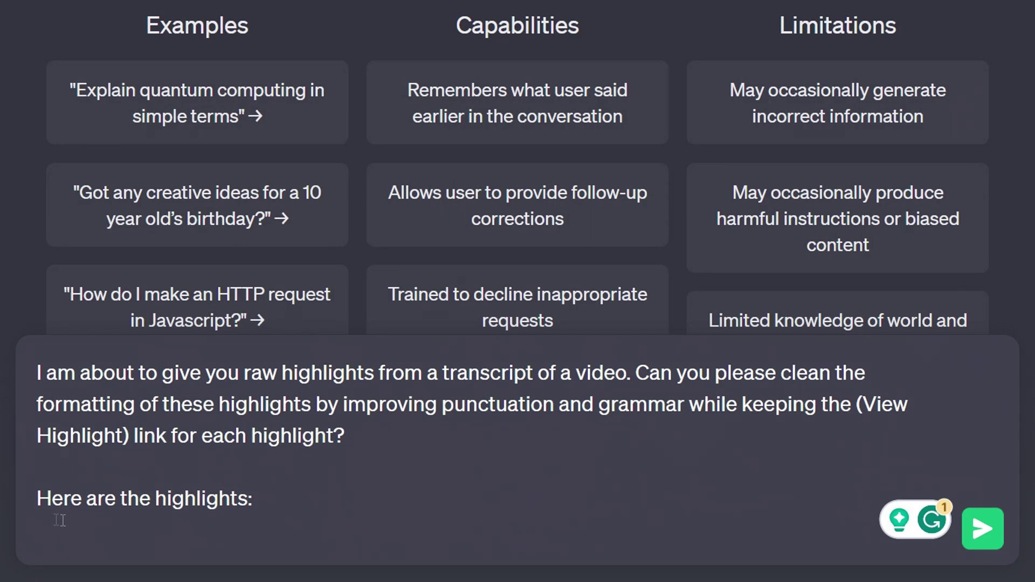
- Paste the raw highlights after "Here are the highlights:" and submit the prompt for cleaning punctuation and grammar while keeping the View Highlight links
{"action": "key", "text": "ctrl+v"}
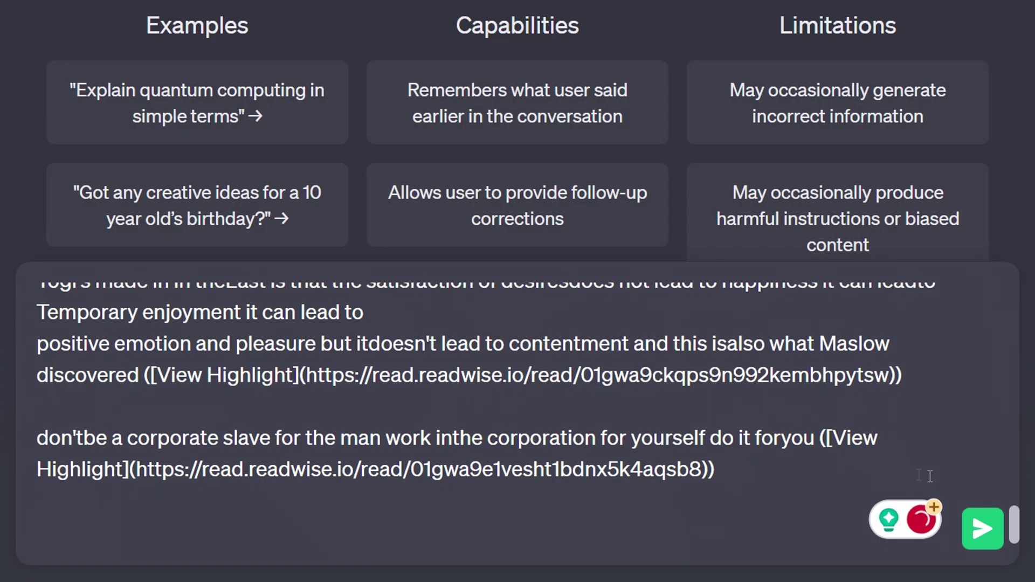
{"action": "left_click", "coordinate": [984, 529]}
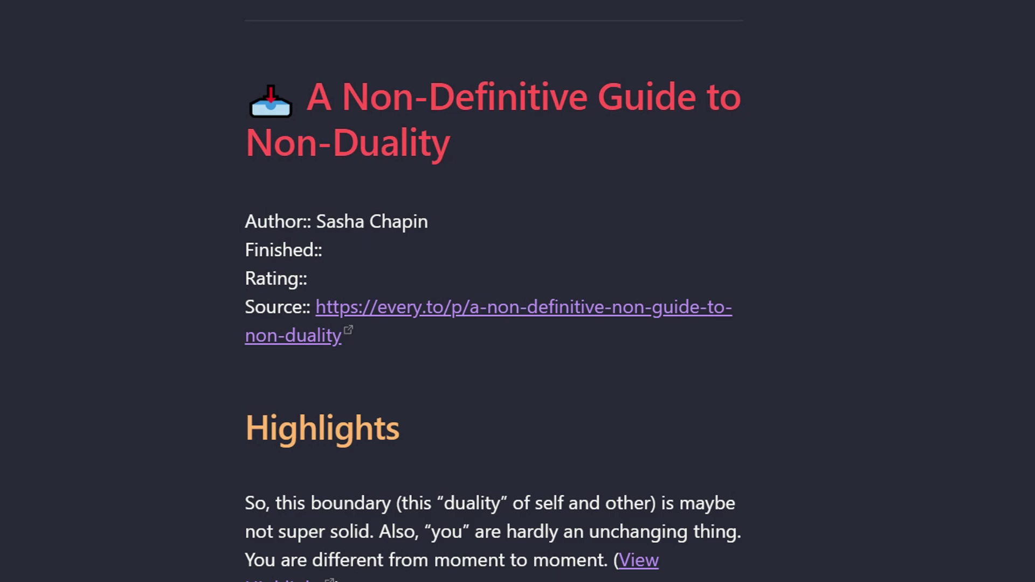
- Read the "A Non-Definitive Guide to Non-Duality" highlights and the ChatGPT prompt and response listing their key takeaways
{"action": "scroll", "coordinate": [493, 291], "scroll_direction": "down", "scroll_amount": 20}
{"action": "scroll", "coordinate": [493, 292], "scroll_direction": "down", "scroll_amount": 20}
{"action": "scroll", "coordinate": [493, 292], "scroll_direction": "down", "scroll_amount": 15}
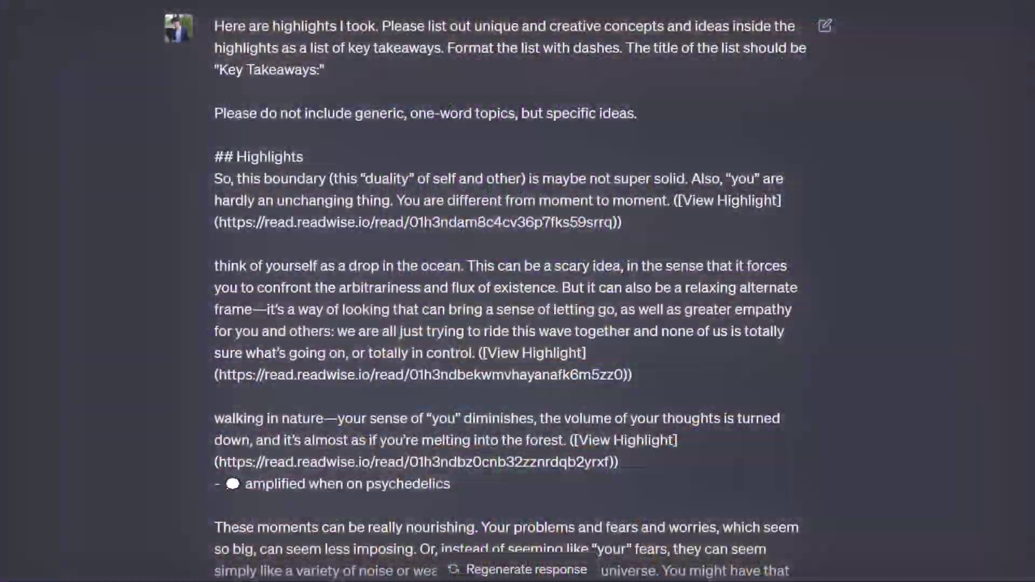
{"action": "scroll", "coordinate": [506, 291], "scroll_direction": "down", "scroll_amount": 15}
{"action": "scroll", "coordinate": [507, 291], "scroll_direction": "down", "scroll_amount": 15}
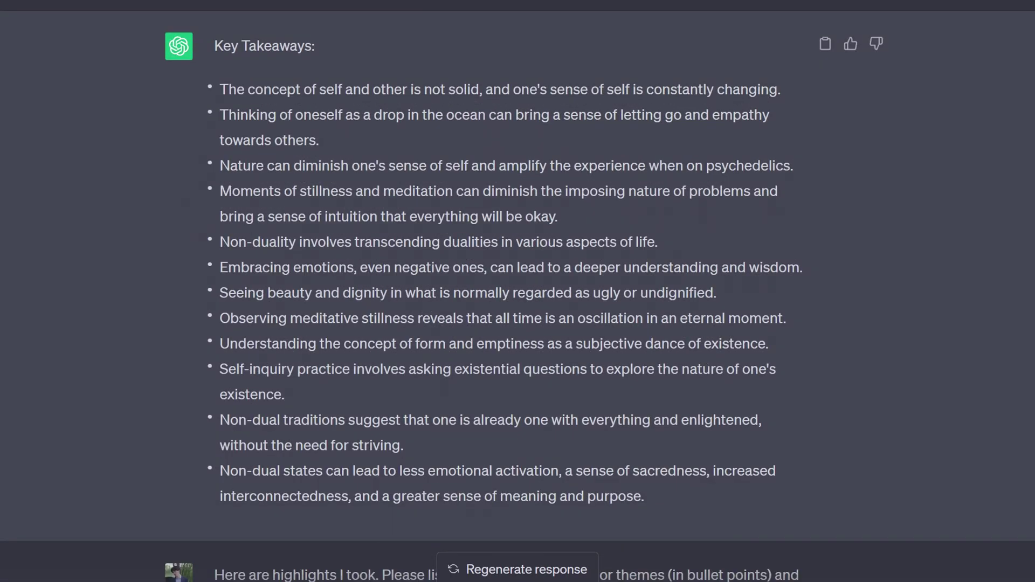
- Read the prompt asking for topics and nested subtopics of the highlights, and the numbered list in its response
{"action": "scroll", "coordinate": [517, 291], "scroll_direction": "down", "scroll_amount": 10}
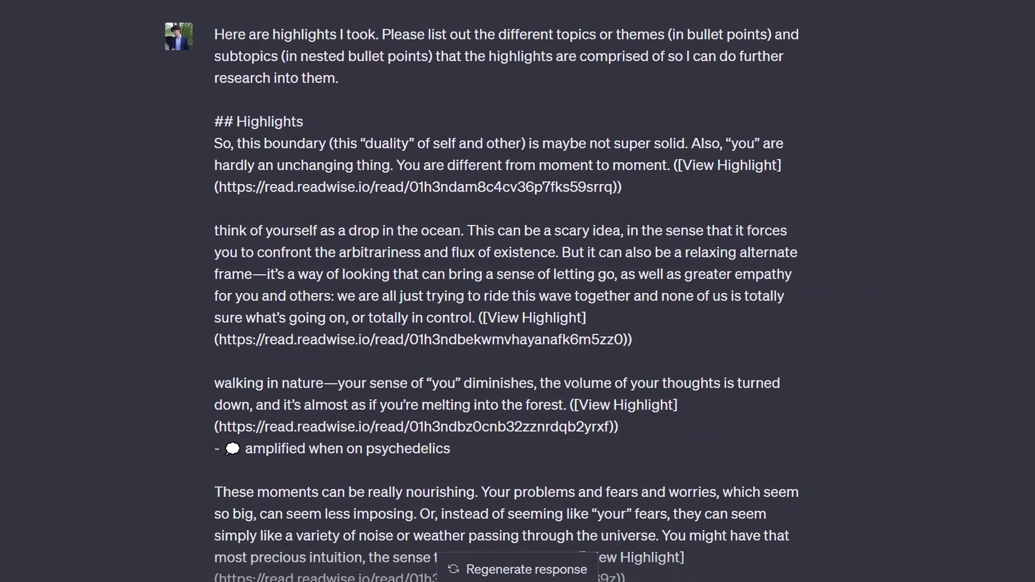
{"action": "scroll", "coordinate": [518, 291], "scroll_direction": "down", "scroll_amount": 1}
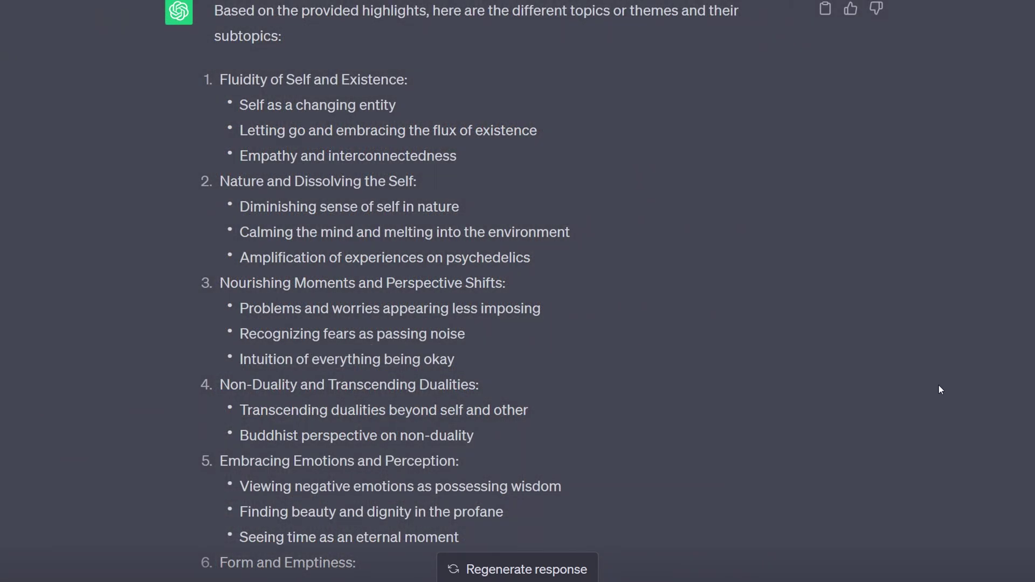
{"action": "scroll", "coordinate": [517, 291], "scroll_direction": "down", "scroll_amount": 12}
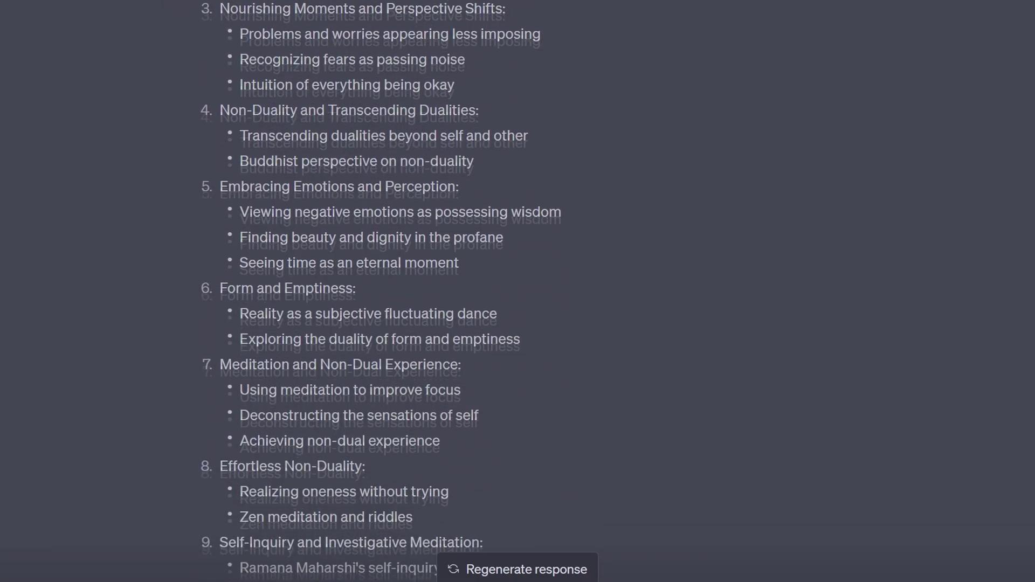
{"action": "scroll", "coordinate": [518, 291], "scroll_direction": "down", "scroll_amount": 5}
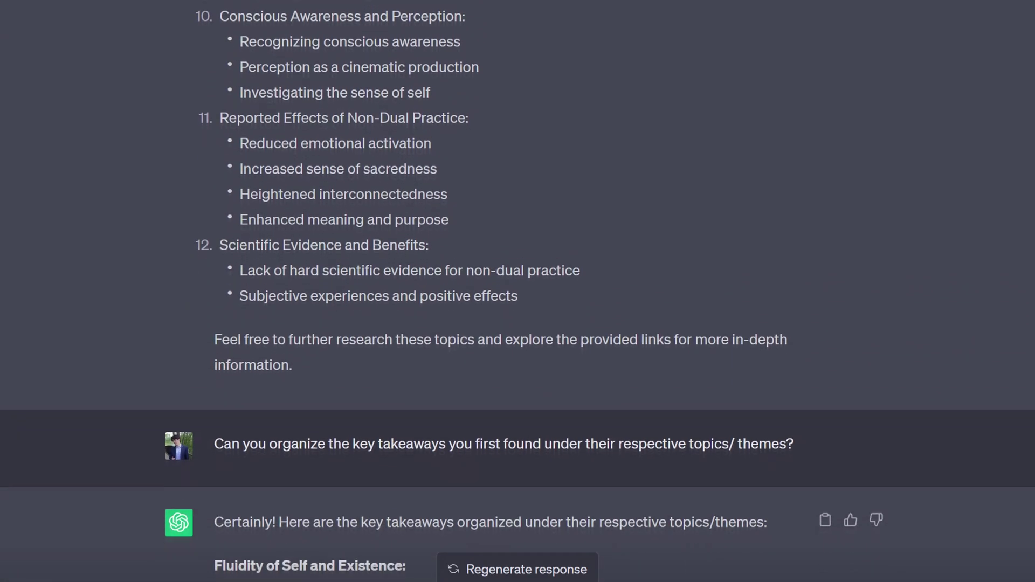
- Read the response that organizes the key takeaways under their respective topics and themes
{"action": "scroll", "coordinate": [517, 292], "scroll_direction": "down", "scroll_amount": 8}
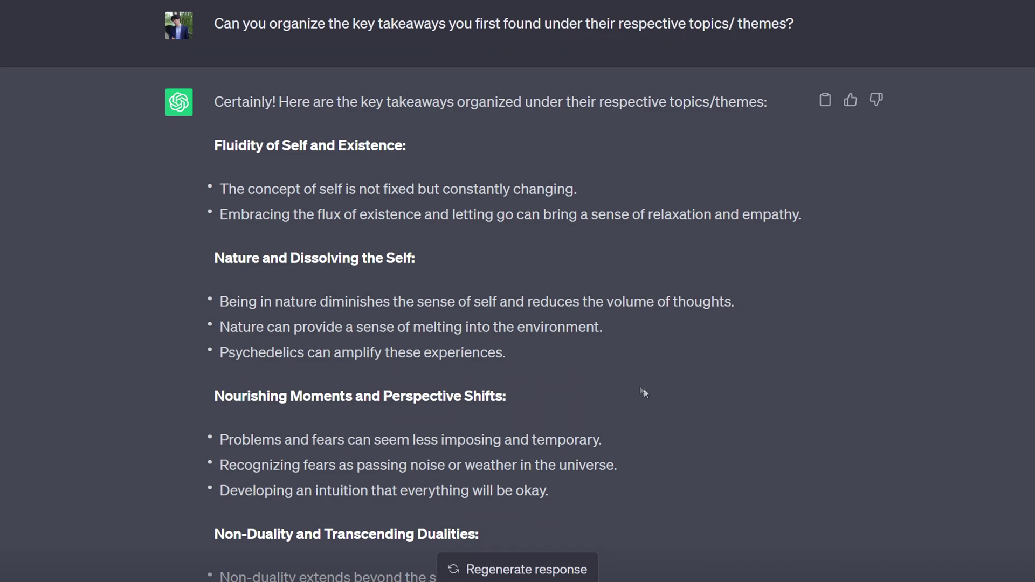
{"action": "scroll", "coordinate": [929, 376], "scroll_direction": "down", "scroll_amount": 1}
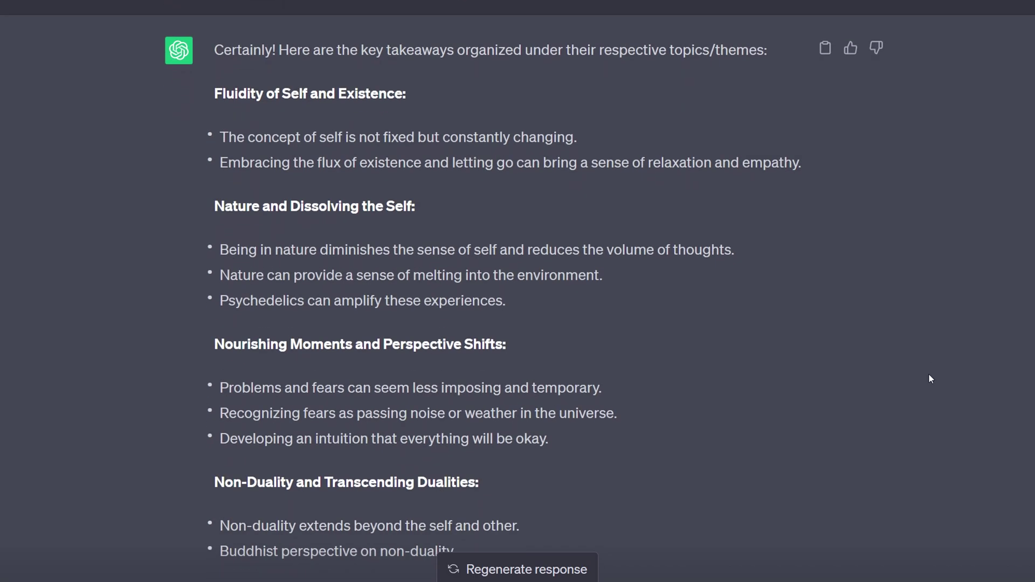
{"action": "scroll", "coordinate": [929, 376], "scroll_direction": "down", "scroll_amount": 5}
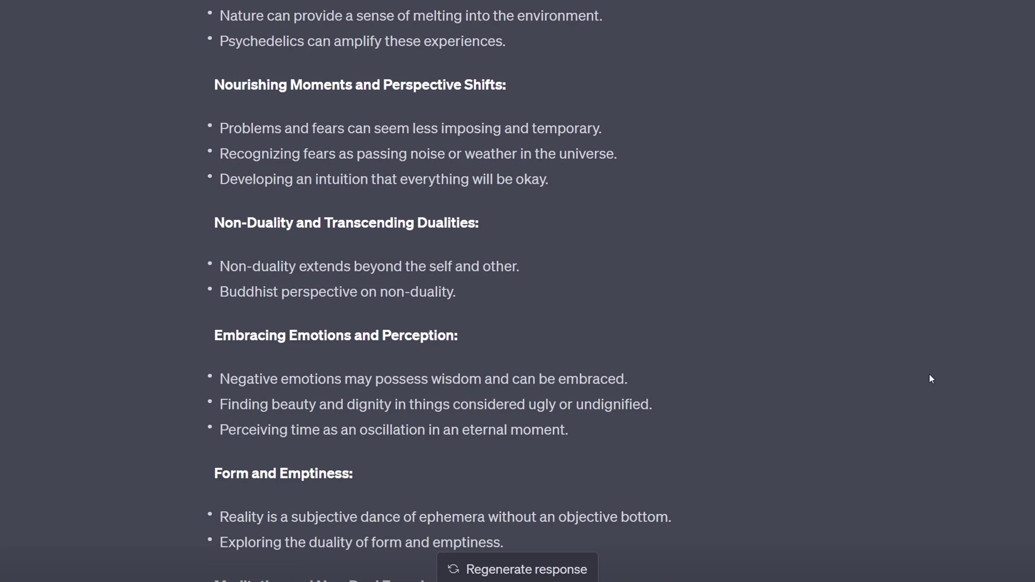
{"action": "scroll", "coordinate": [929, 379], "scroll_direction": "down", "scroll_amount": 3}
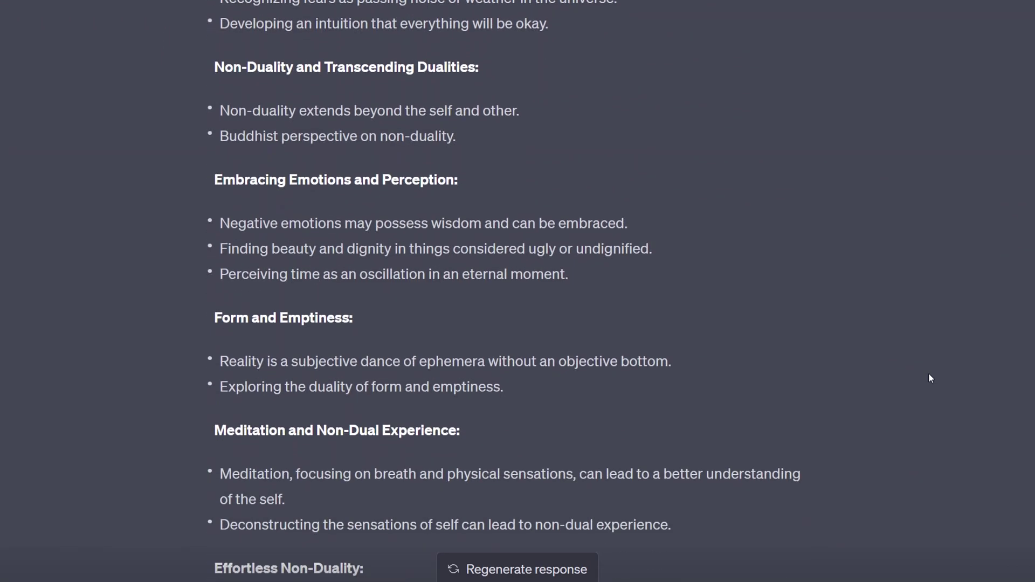
{"action": "scroll", "coordinate": [929, 377], "scroll_direction": "down", "scroll_amount": 3}
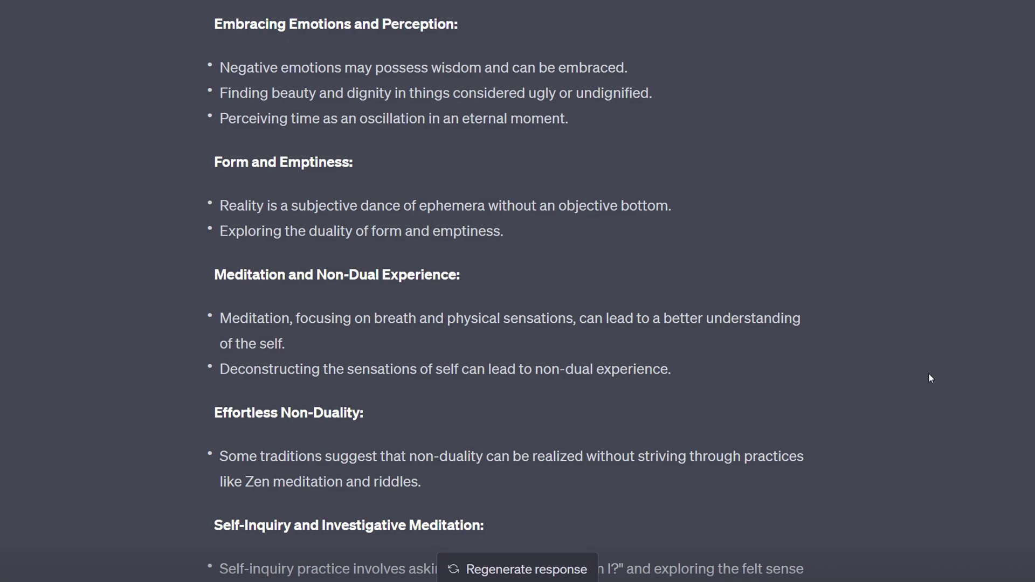
{"action": "scroll", "coordinate": [929, 378], "scroll_direction": "down", "scroll_amount": 3}
{"action": "scroll", "coordinate": [930, 379], "scroll_direction": "down", "scroll_amount": 2}
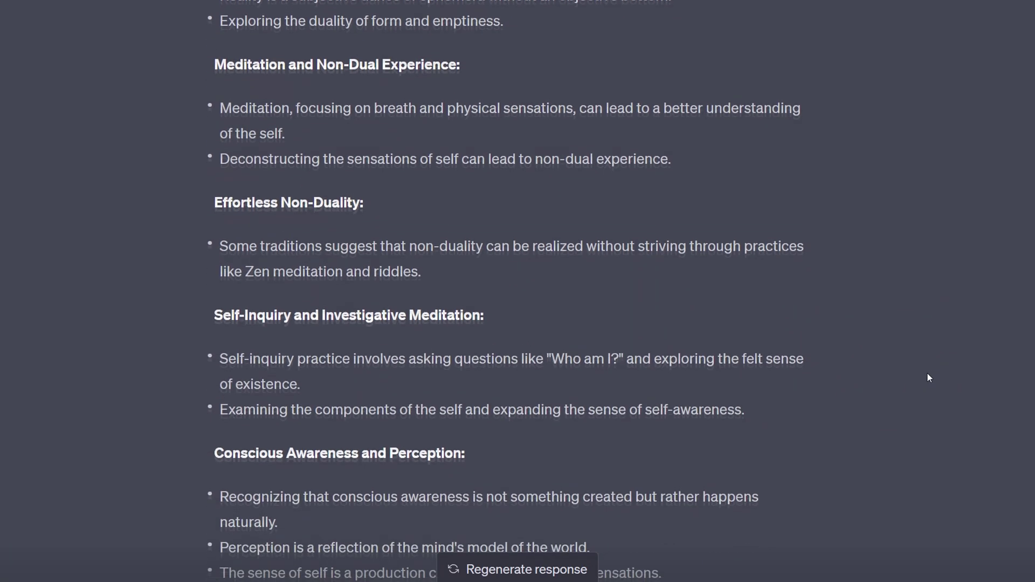
{"action": "scroll", "coordinate": [929, 377], "scroll_direction": "down", "scroll_amount": 3}
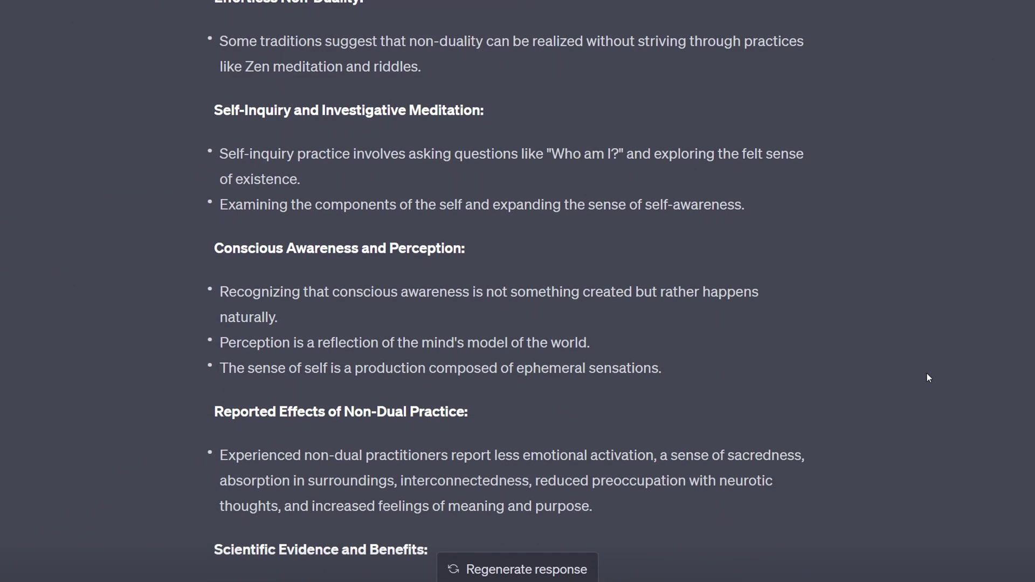
{"action": "scroll", "coordinate": [927, 377], "scroll_direction": "down", "scroll_amount": 3}
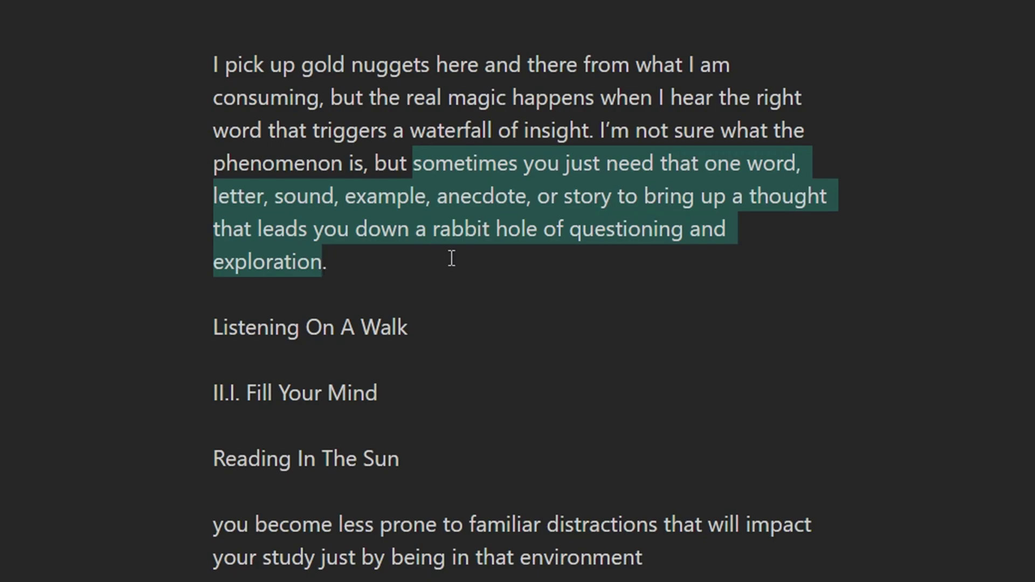
- In the reading notes, bold the "sometimes you just need that one word" passage, and highlight "bring up a thought" and "II.II. Empty Your Mind" with ==
{"action": "key", "text": "ctrl+b"}
{"action": "left_click", "coordinate": [532, 273]}
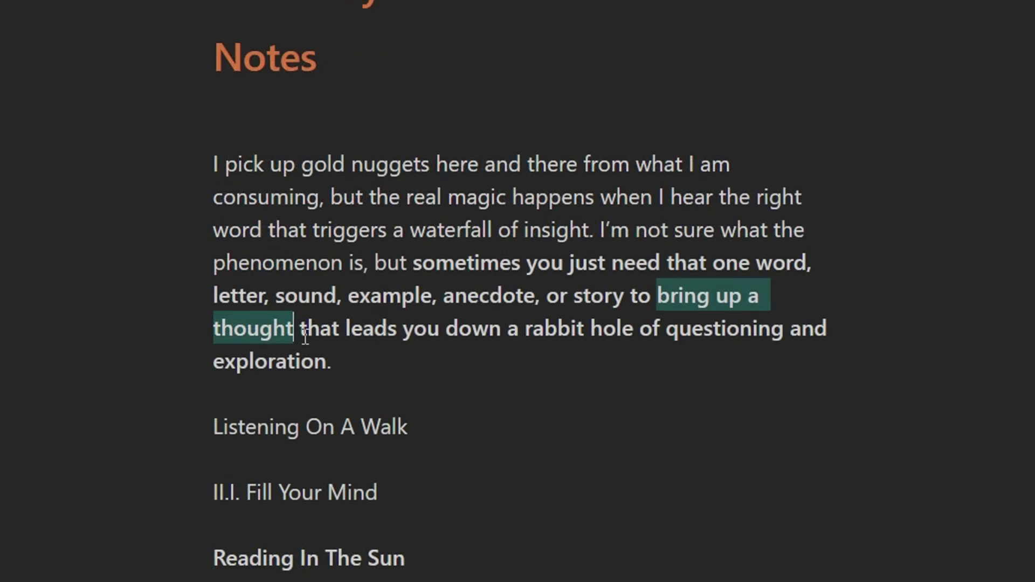
{"action": "type", "text": "=="}
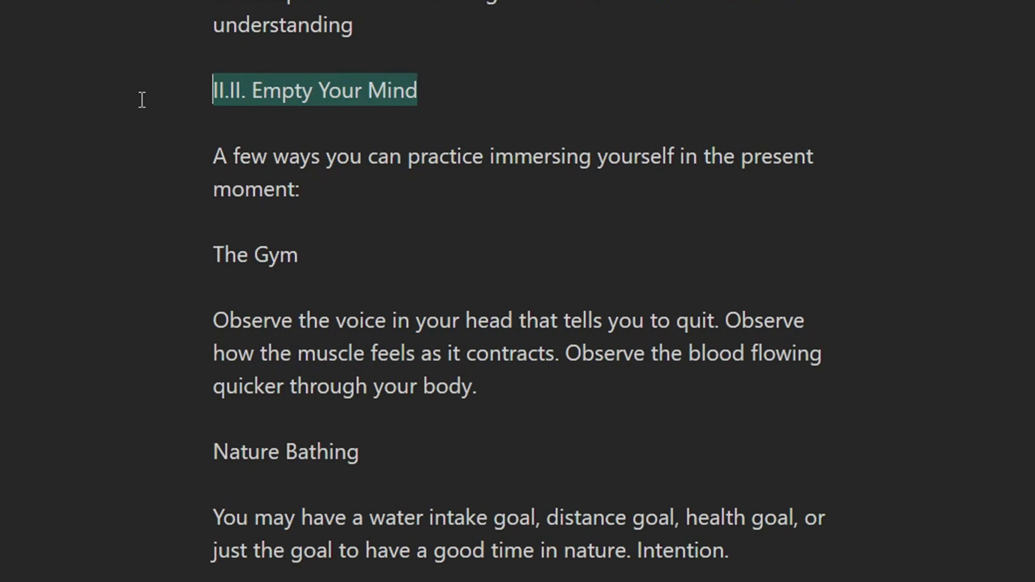
{"action": "type", "text": "=="}
{"action": "scroll", "coordinate": [377, 221], "scroll_direction": "down", "scroll_amount": 10}
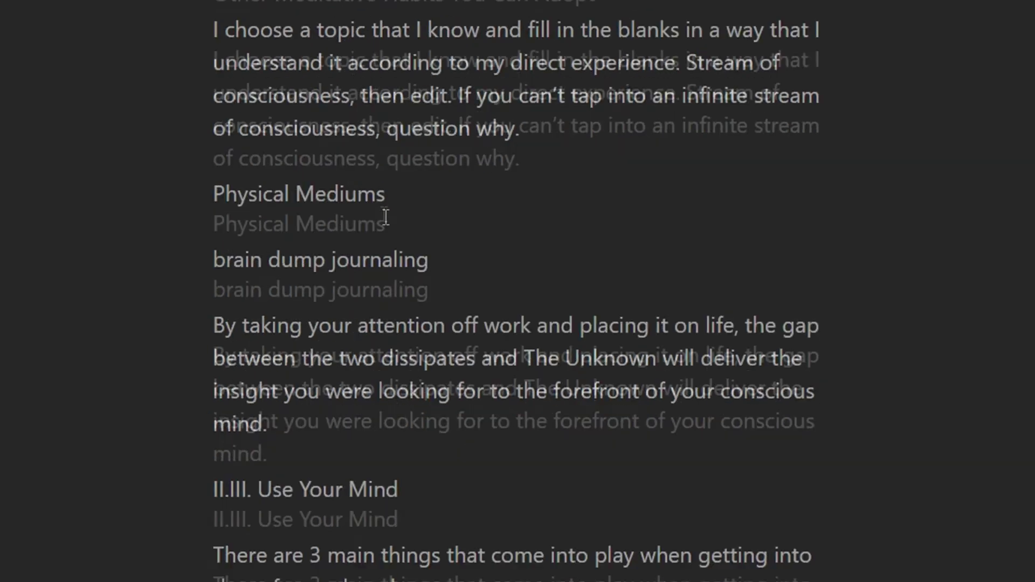
{"action": "scroll", "coordinate": [383, 213], "scroll_direction": "down", "scroll_amount": 5}
{"action": "left_click_drag", "start_coordinate": [432, 241], "coordinate": [127, 257]}
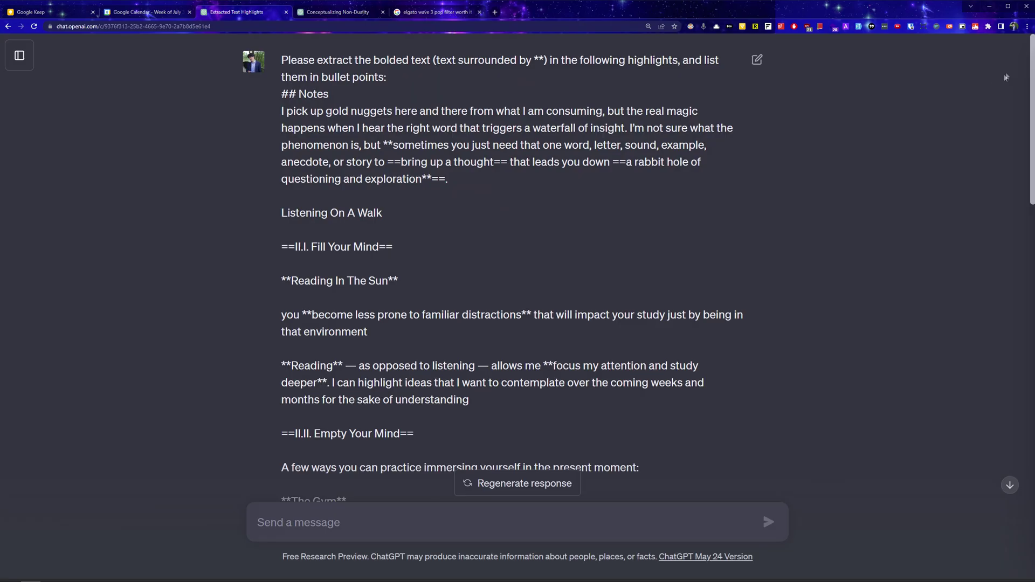
- Review the chat extracting bolded text, and read the prompt requesting zettelkasten conceptual note titles with related highlights
{"action": "left_click_drag", "start_coordinate": [1033, 56], "coordinate": [1022, 404]}
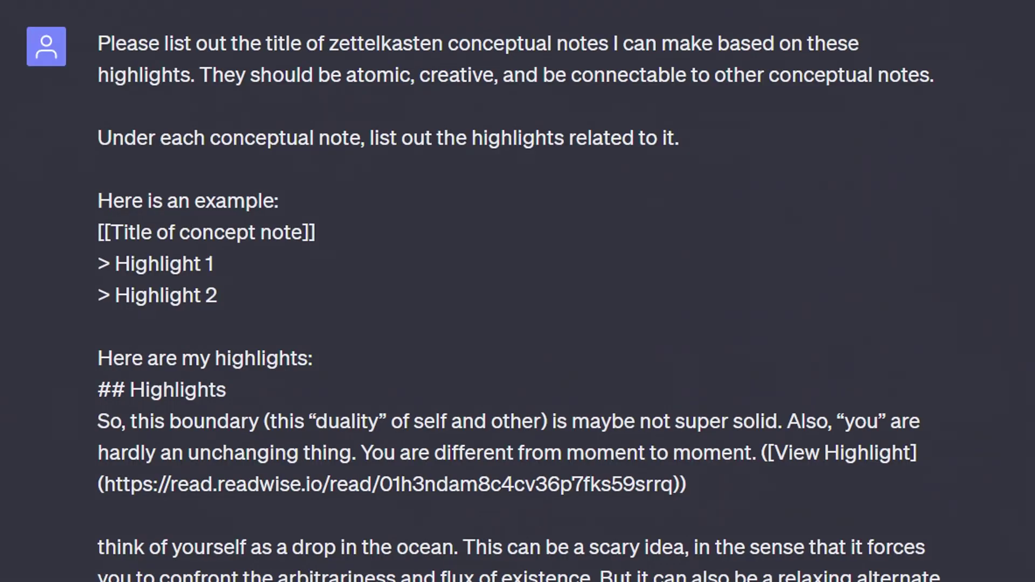
{"action": "scroll", "coordinate": [518, 291], "scroll_direction": "down", "scroll_amount": 10}
{"action": "scroll", "coordinate": [518, 292], "scroll_direction": "down", "scroll_amount": 15}
{"action": "scroll", "coordinate": [517, 292], "scroll_direction": "down", "scroll_amount": 6}
{"action": "scroll", "coordinate": [993, 320], "scroll_direction": "up", "scroll_amount": 1}
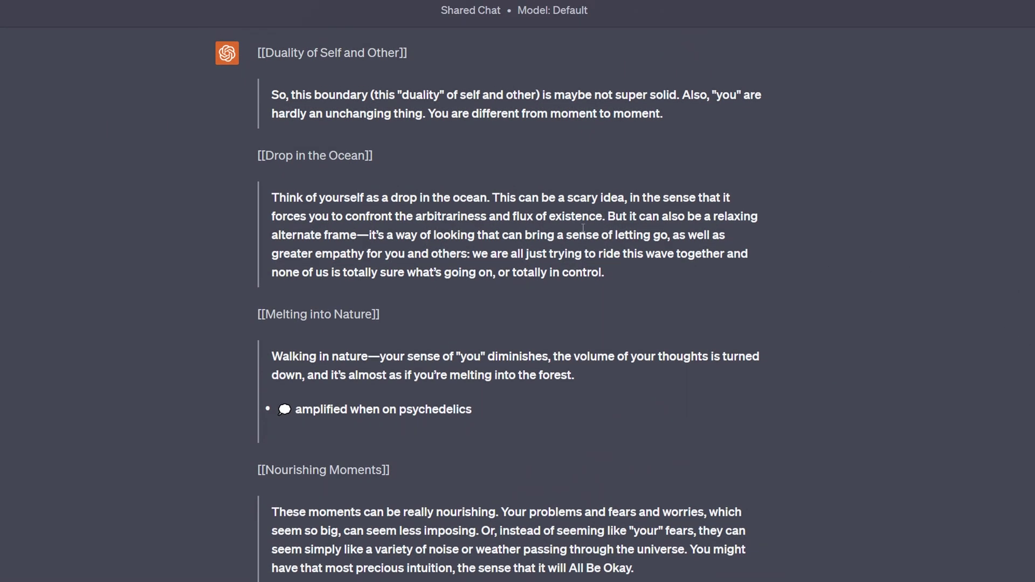
- Examine the generated concept note titles and their quoted highlights, including Duality of Self and Other, Transcending Dualities, and Perceiving Time as an Eternal Moment
{"action": "left_click_drag", "start_coordinate": [259, 54], "coordinate": [416, 58]}
{"action": "left_click", "coordinate": [877, 127]}
{"action": "scroll", "coordinate": [716, 276], "scroll_direction": "down", "scroll_amount": 8}
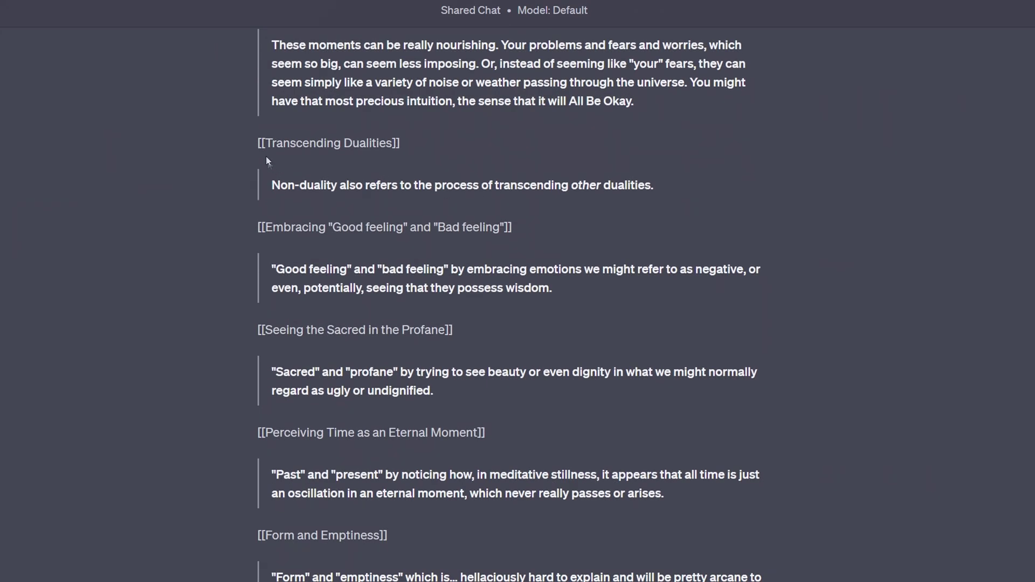
{"action": "left_click_drag", "start_coordinate": [258, 143], "coordinate": [328, 161]}
{"action": "left_click", "coordinate": [876, 188]}
{"action": "scroll", "coordinate": [1006, 248], "scroll_direction": "down", "scroll_amount": 5}
{"action": "left_click_drag", "start_coordinate": [261, 178], "coordinate": [528, 174]}
{"action": "left_click", "coordinate": [692, 189]}
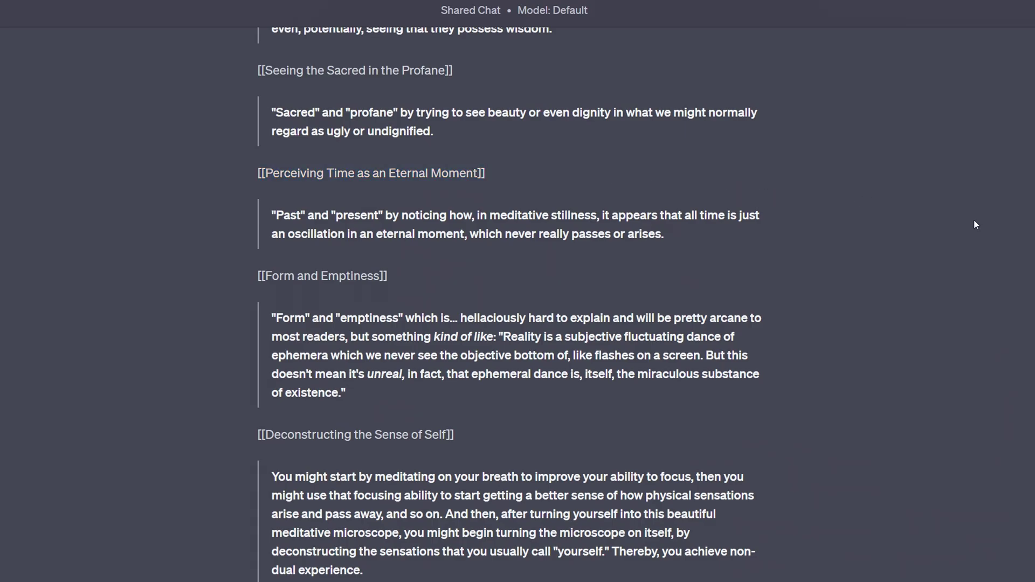
{"action": "scroll", "coordinate": [975, 225], "scroll_direction": "down", "scroll_amount": 11}
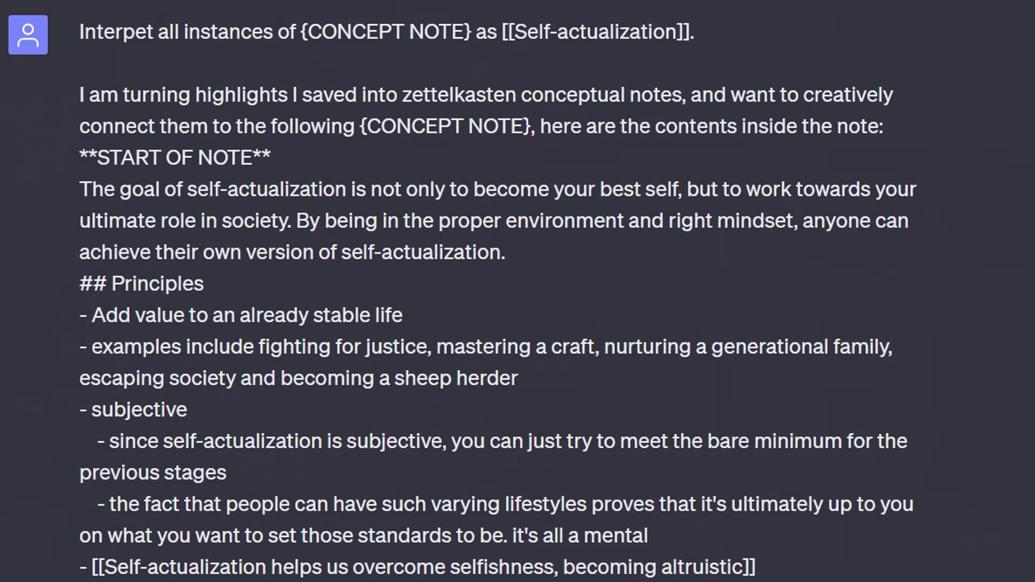
- Examine the prompt connecting highlights to the [[Self-actualization]] concept note, covering its opening instruction, the pasted note contents and the {CONCEPT NOTE} placeholders
{"action": "left_click_drag", "start_coordinate": [71, 152], "coordinate": [539, 581]}
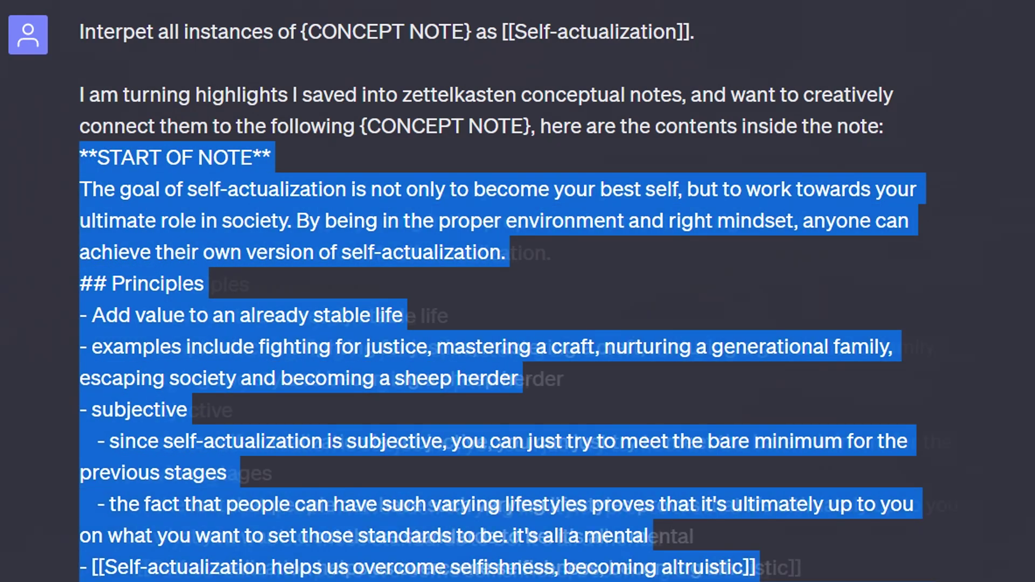
{"action": "scroll", "coordinate": [517, 292], "scroll_direction": "down", "scroll_amount": 8}
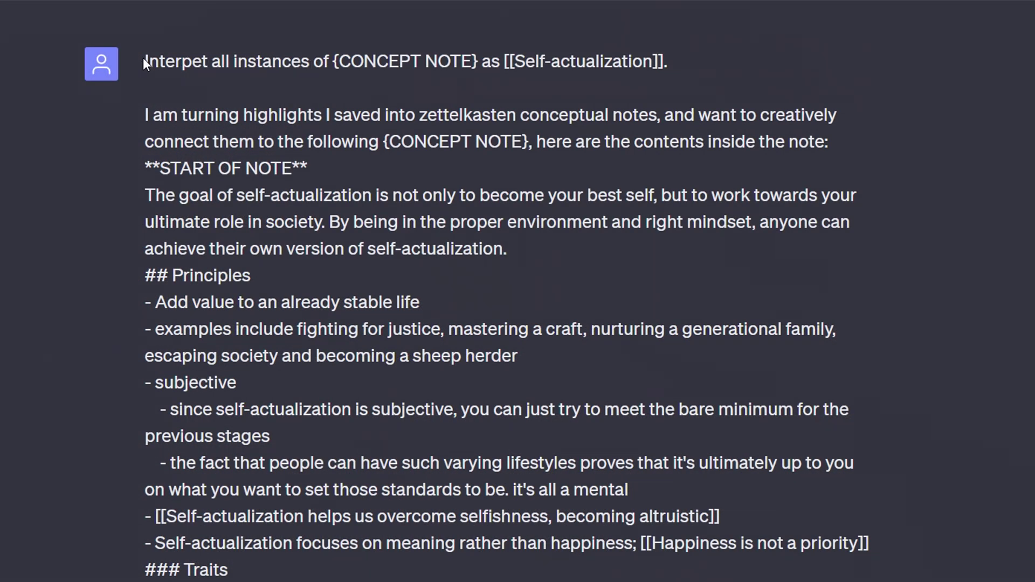
{"action": "left_click_drag", "start_coordinate": [143, 58], "coordinate": [741, 60]}
{"action": "left_click", "coordinate": [740, 61]}
{"action": "scroll", "coordinate": [385, 416], "scroll_direction": "down", "scroll_amount": 1}
{"action": "scroll", "coordinate": [384, 416], "scroll_direction": "down", "scroll_amount": 10}
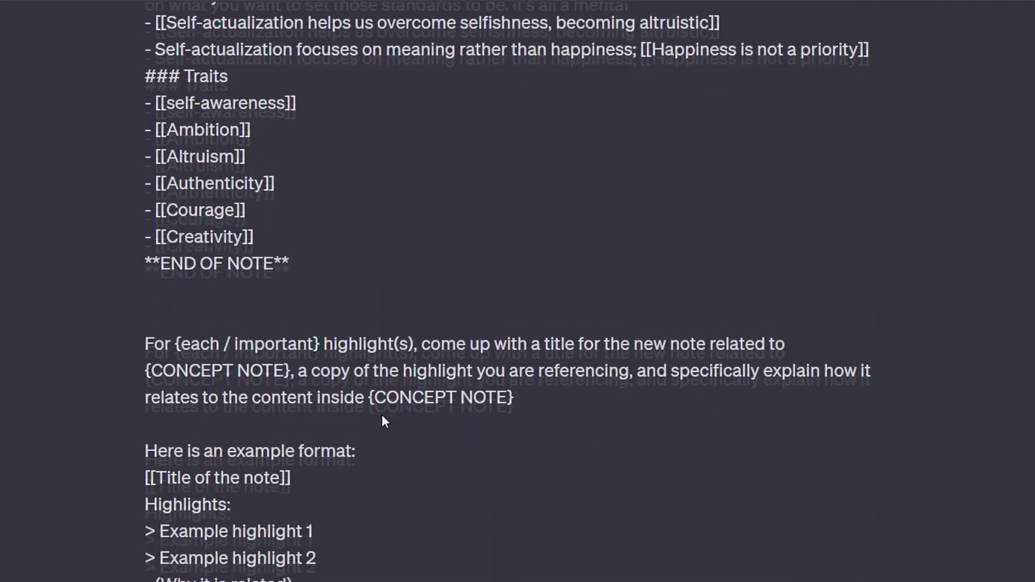
{"action": "left_click_drag", "start_coordinate": [295, 342], "coordinate": [146, 4]}
{"action": "left_click", "coordinate": [300, 357]}
{"action": "left_click_drag", "start_coordinate": [554, 369], "coordinate": [369, 371]}
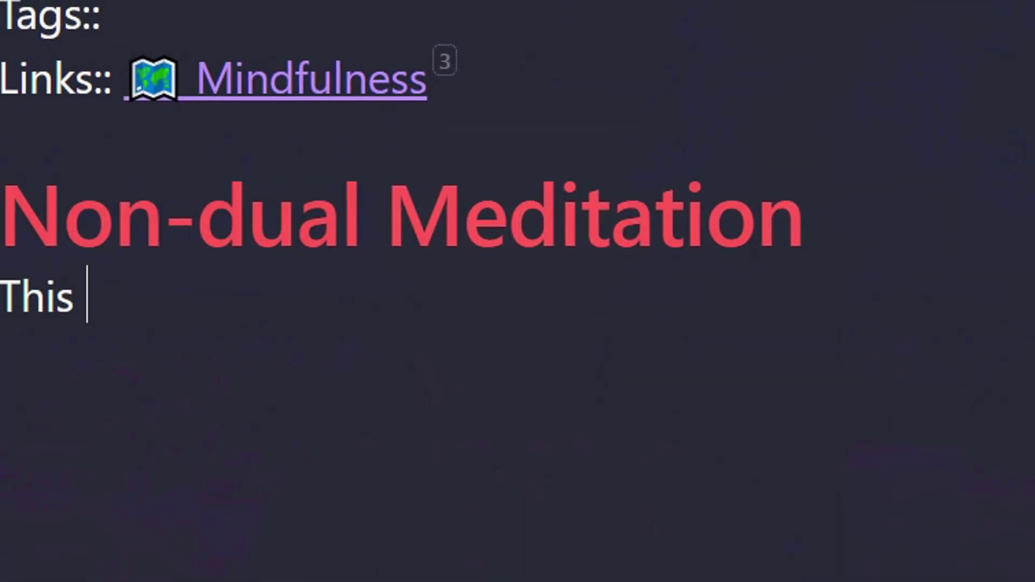
- Complete the text under the Non-dual Meditation heading as "This is related to.... uhh..."
{"action": "type", "text": "is related to.... uhh."}
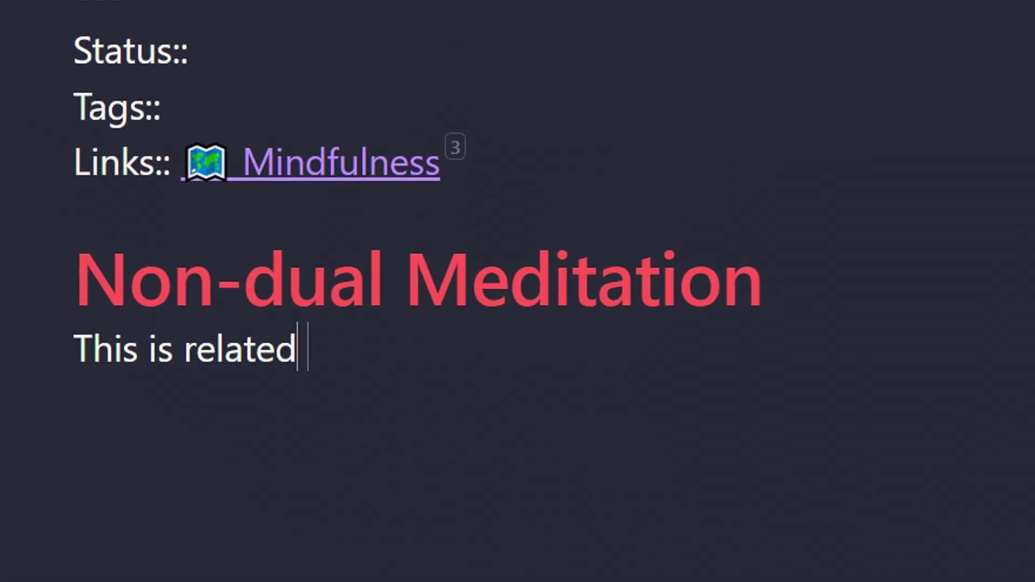
{"action": "type", "text": ".."}
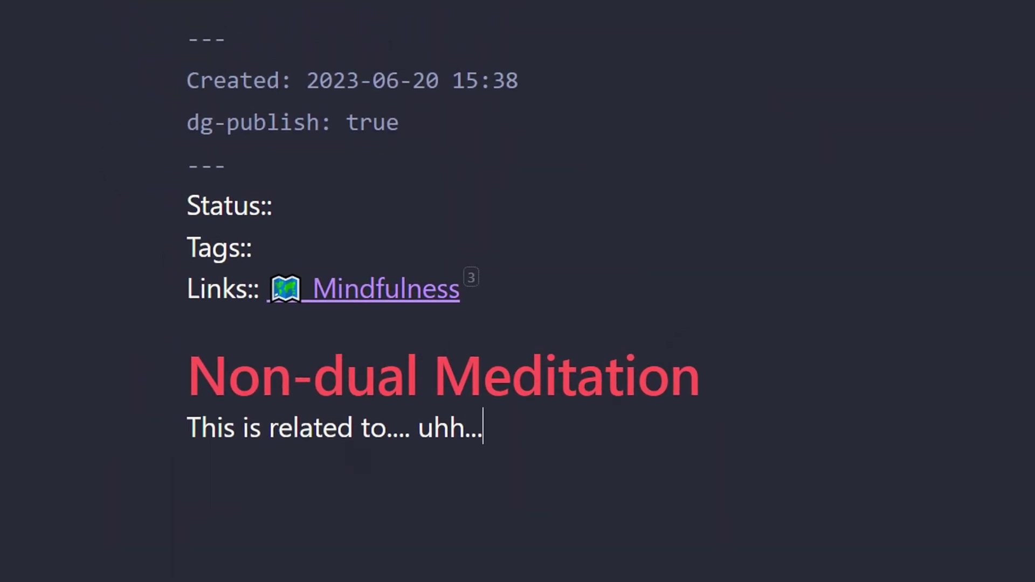
- Append an internal note link matched by "medi" to the sentence under the Non-dual Meditation heading
{"action": "type", "text": " [[medi"}
{"action": "key", "text": "Return"}
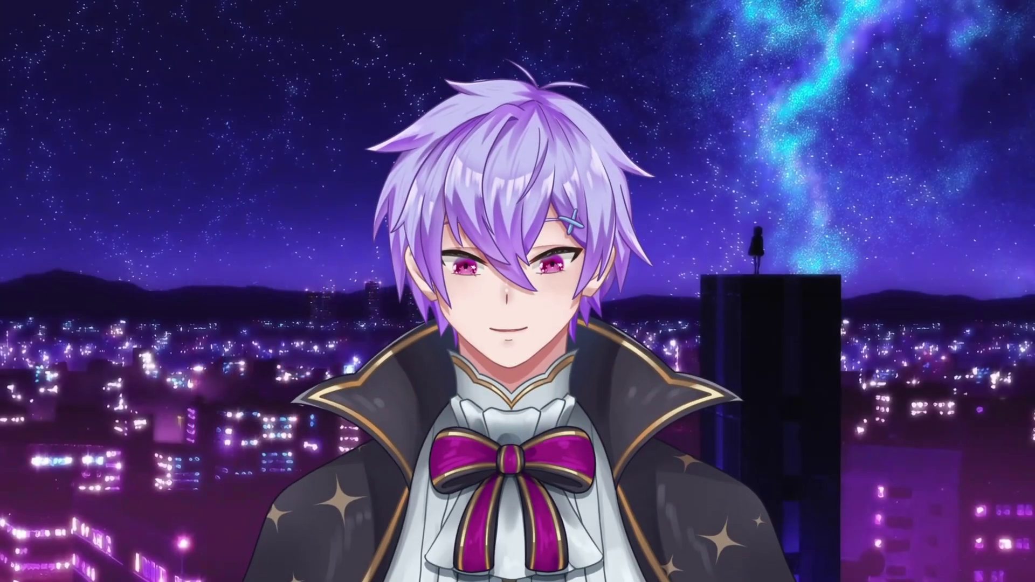
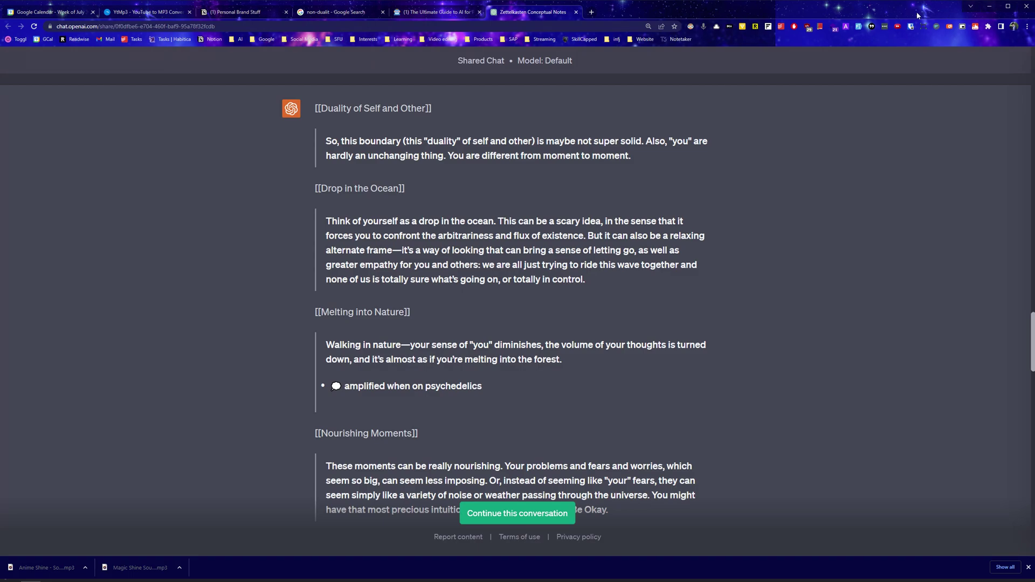
- Switch to Obsidian and compare the non-duality note's title, quoted highlight and Benefits passage with the highlights grouped in the ChatGPT chat
{"action": "key", "text": "super+Down"}
{"action": "left_click_drag", "start_coordinate": [451, 144], "coordinate": [643, 173]}
{"action": "left_click", "coordinate": [662, 182]}
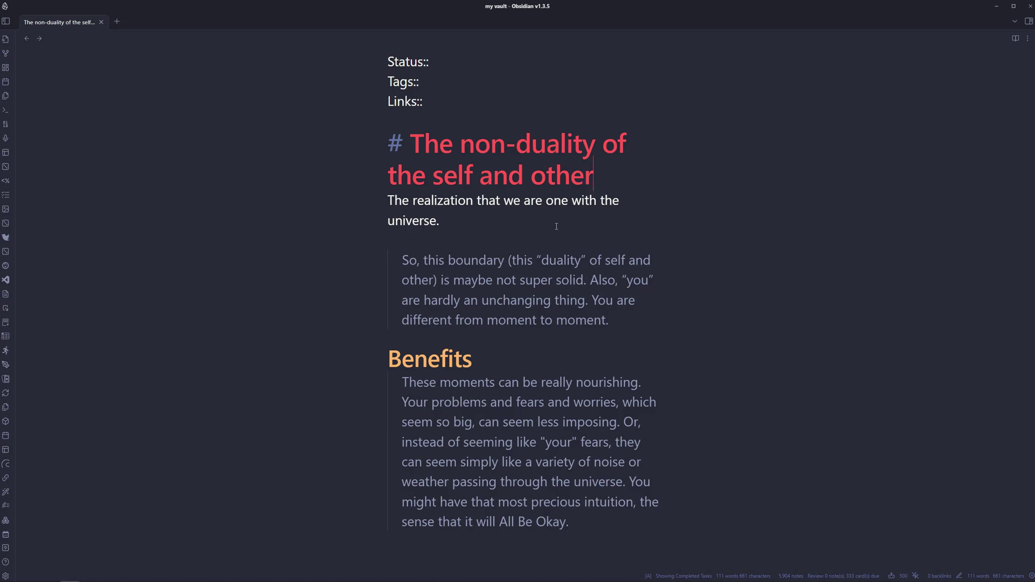
{"action": "left_click", "coordinate": [484, 247]}
{"action": "left_click_drag", "start_coordinate": [623, 311], "coordinate": [342, 249]}
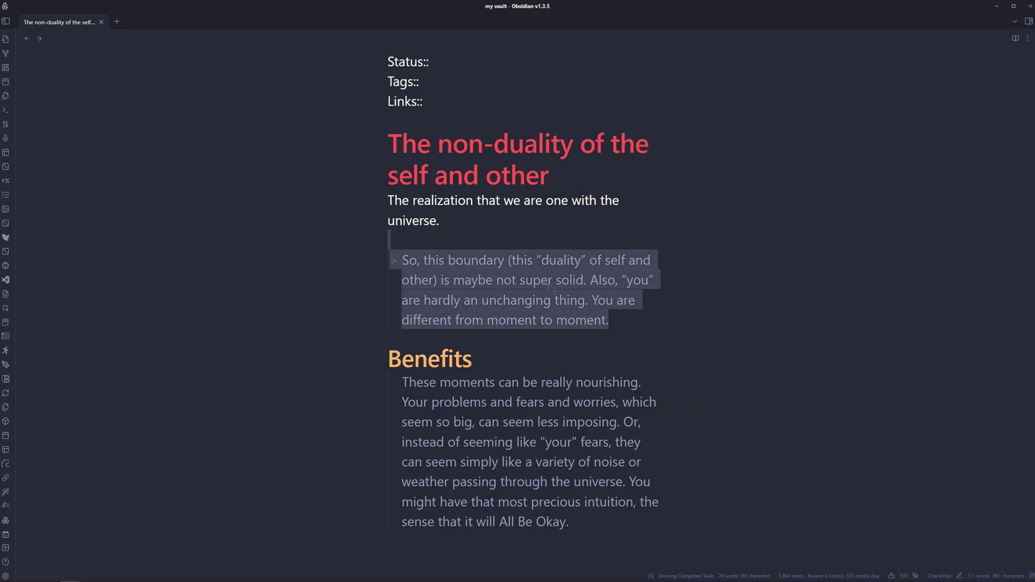
{"action": "left_click_drag", "start_coordinate": [400, 381], "coordinate": [570, 524]}
{"action": "left_click", "coordinate": [277, 485]}
{"action": "key", "text": "alt+Tab"}
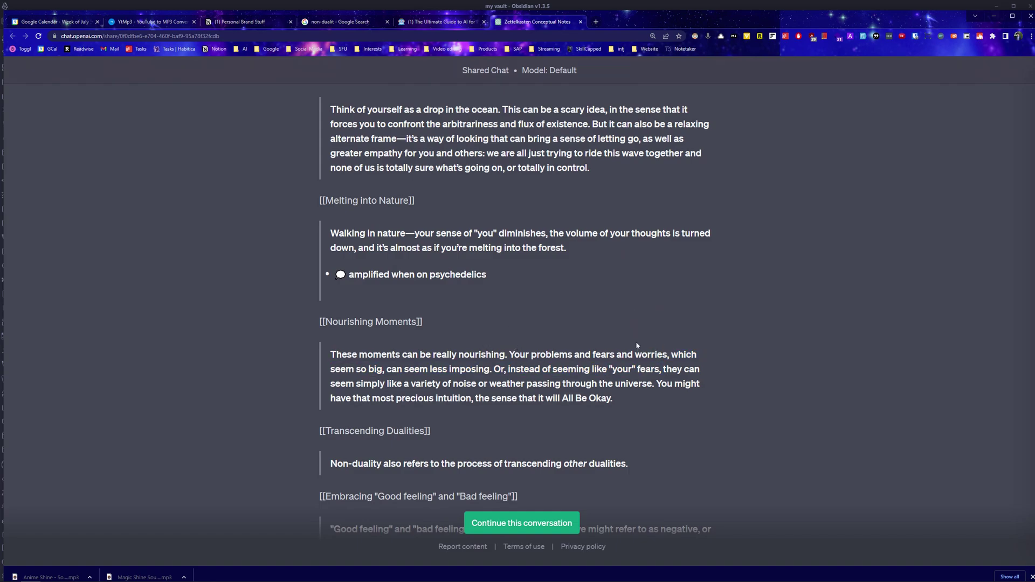
{"action": "key", "text": "alt+Tab"}
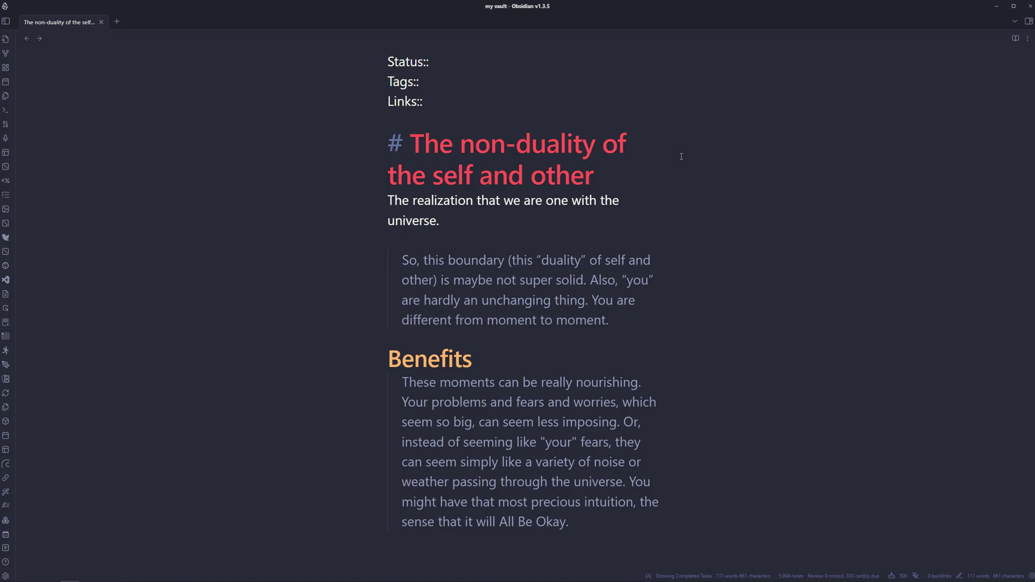
- Show the Smart Connections matches for the non-duality note, widening the side pane and enlarging the interface for reading
{"action": "key", "text": "ctrl+alt+b"}
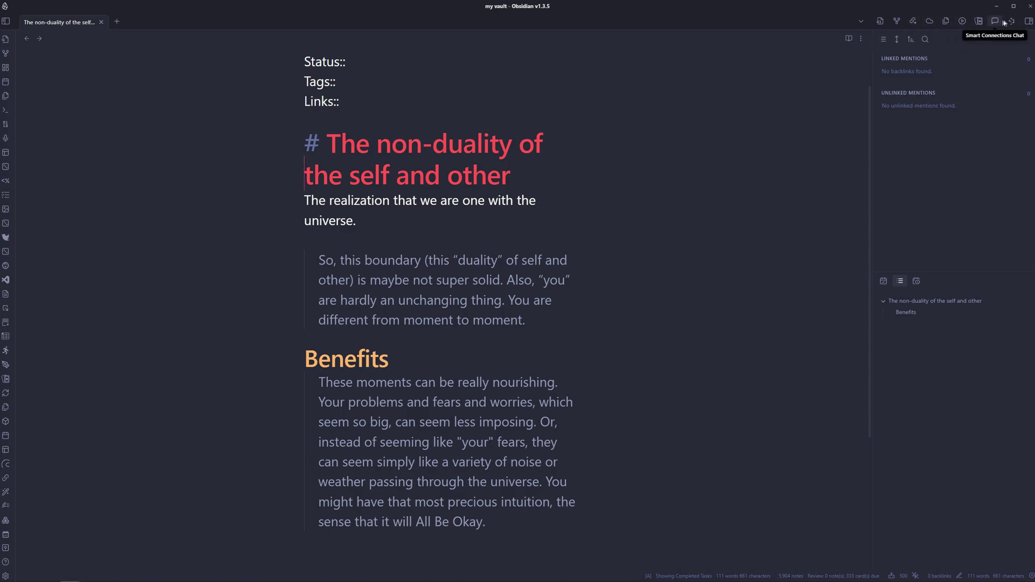
{"action": "left_click", "coordinate": [1012, 24]}
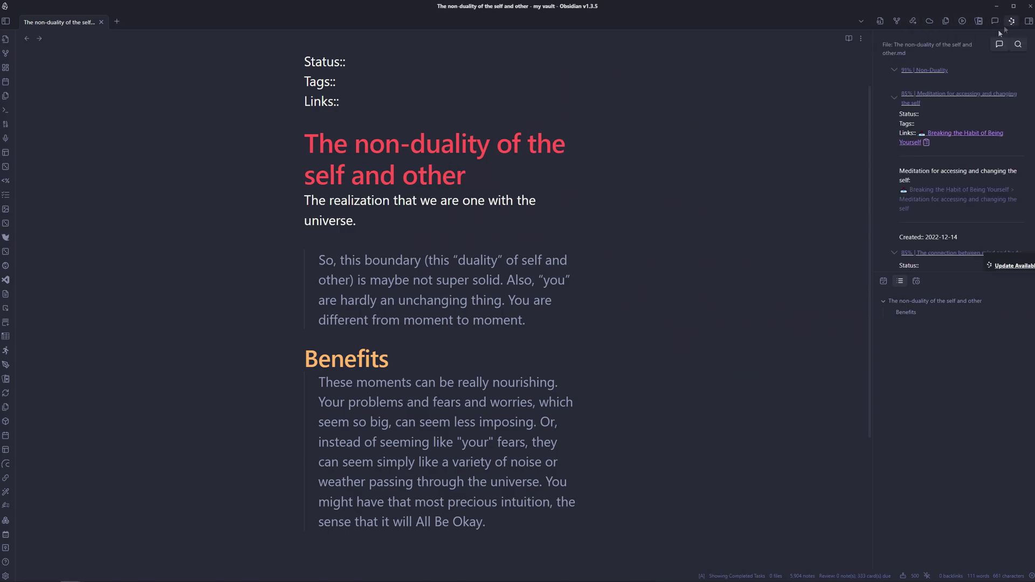
{"action": "scroll", "coordinate": [876, 82], "scroll_direction": "down", "scroll_amount": 1}
{"action": "left_click_drag", "start_coordinate": [875, 83], "coordinate": [714, 89]}
{"action": "left_click", "coordinate": [774, 95]}
{"action": "key", "text": "ctrl+equal"}
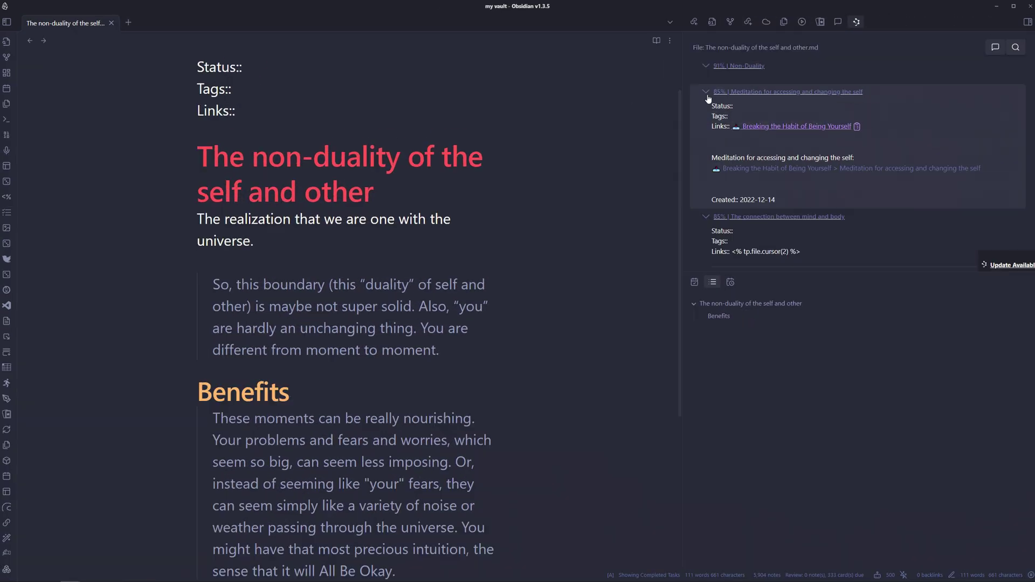
{"action": "scroll", "coordinate": [707, 97], "scroll_direction": "down", "scroll_amount": 1}
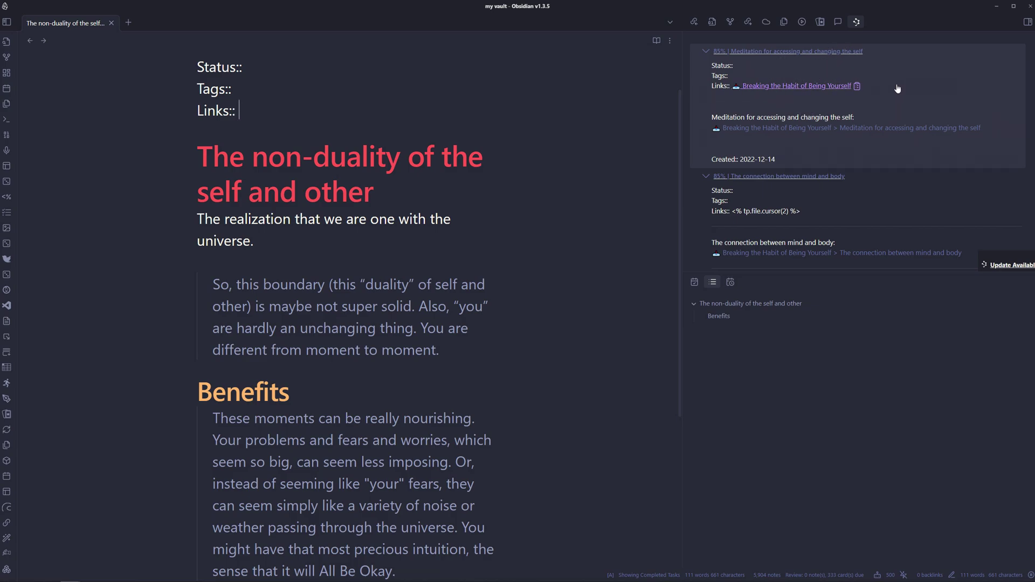
- Open the suggested note "Meditation for accessing and changing the self" and examine its title and highlights
{"action": "left_click", "coordinate": [898, 89]}
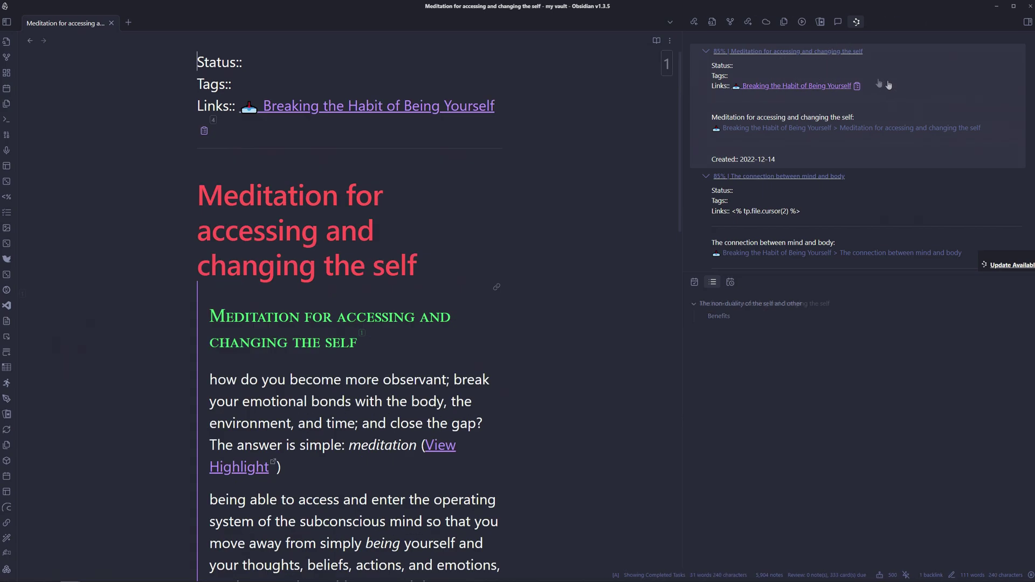
{"action": "triple_click", "coordinate": [457, 266]}
{"action": "left_click_drag", "start_coordinate": [437, 275], "coordinate": [222, 194]}
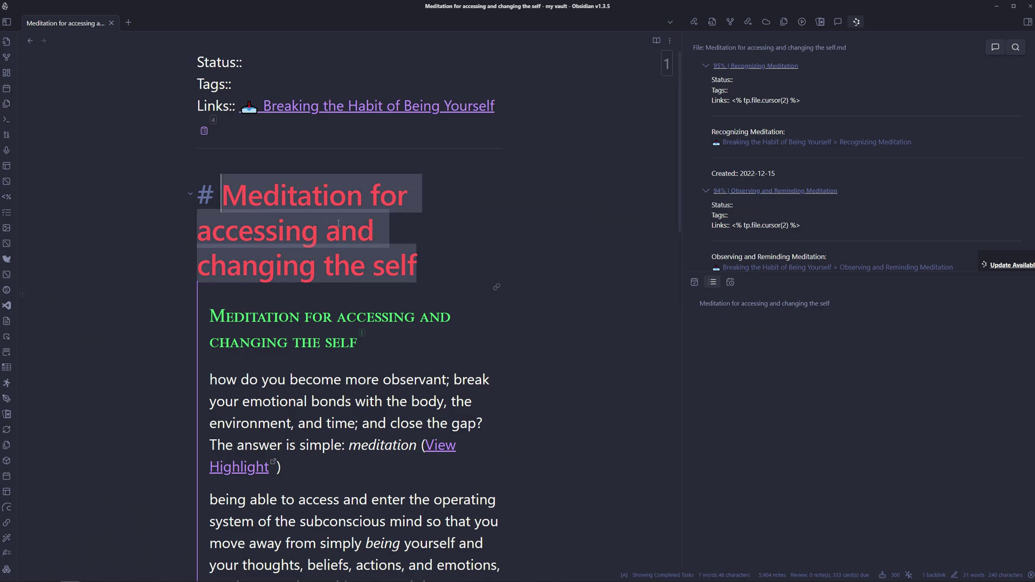
{"action": "left_click", "coordinate": [430, 262]}
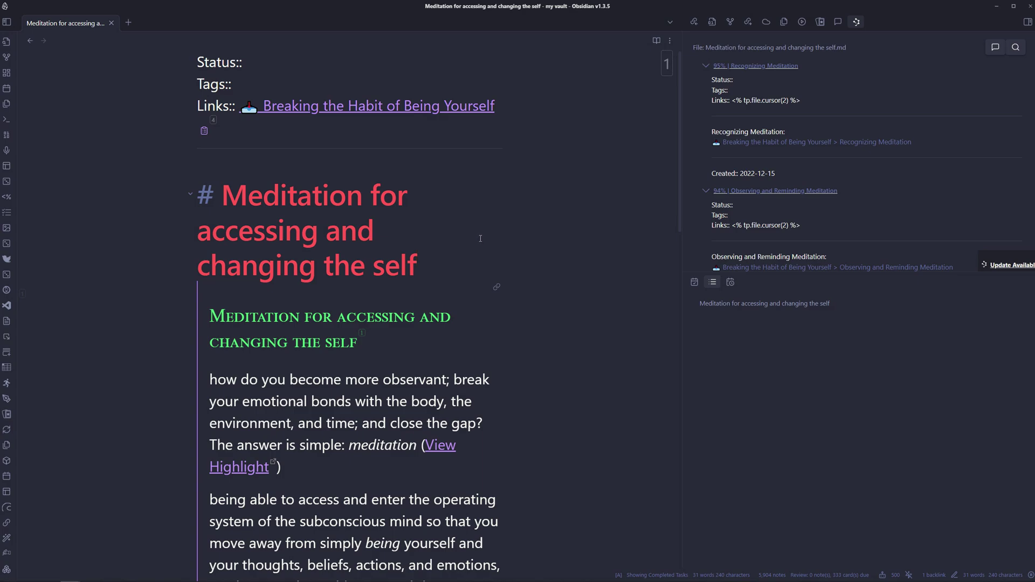
- Return to the note on the non-duality of self and other and search Smart Connections using its full Benefits quote
{"action": "key", "text": "ctrl+alt+Left"}
{"action": "scroll", "coordinate": [297, 294], "scroll_direction": "down", "scroll_amount": 2}
{"action": "mouse_move", "coordinate": [396, 488]}
{"action": "left_mouse_down"}
{"action": "mouse_move", "coordinate": [211, 366]}
{"action": "mouse_move", "coordinate": [133, 330]}
{"action": "left_mouse_up"}
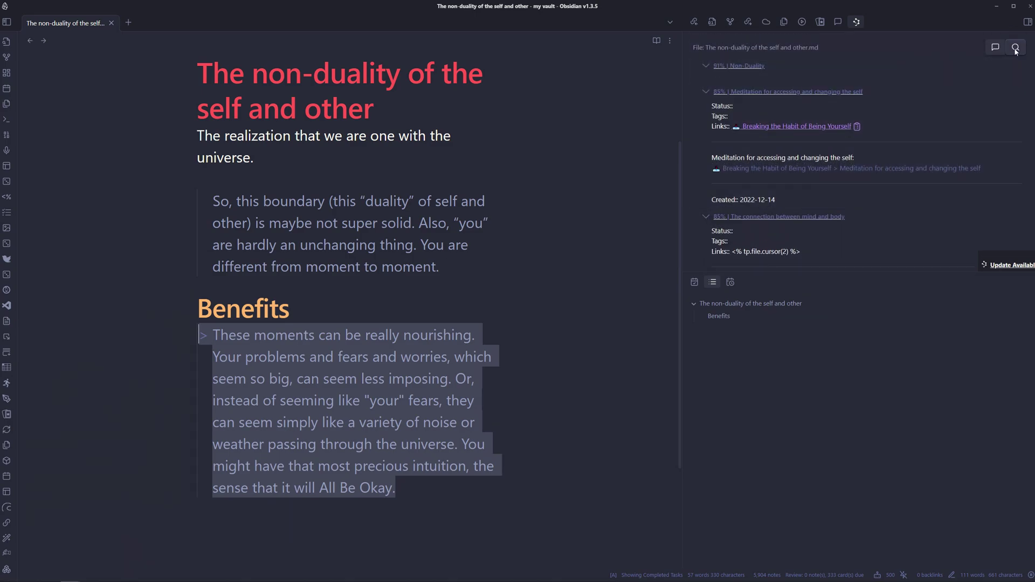
{"action": "left_click", "coordinate": [985, 49]}
{"action": "key", "text": "ctrl+v"}
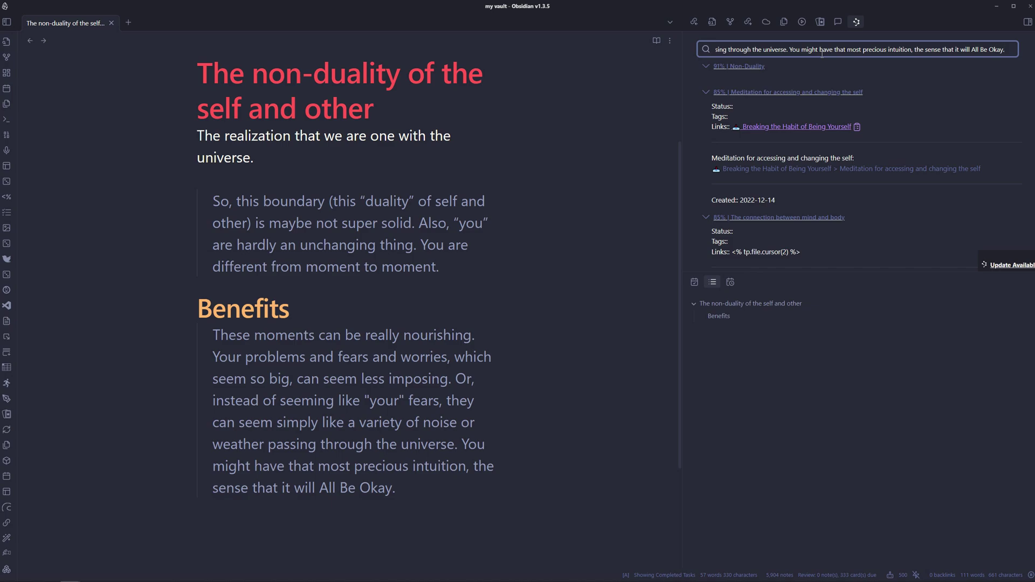
{"action": "key", "text": "Return"}
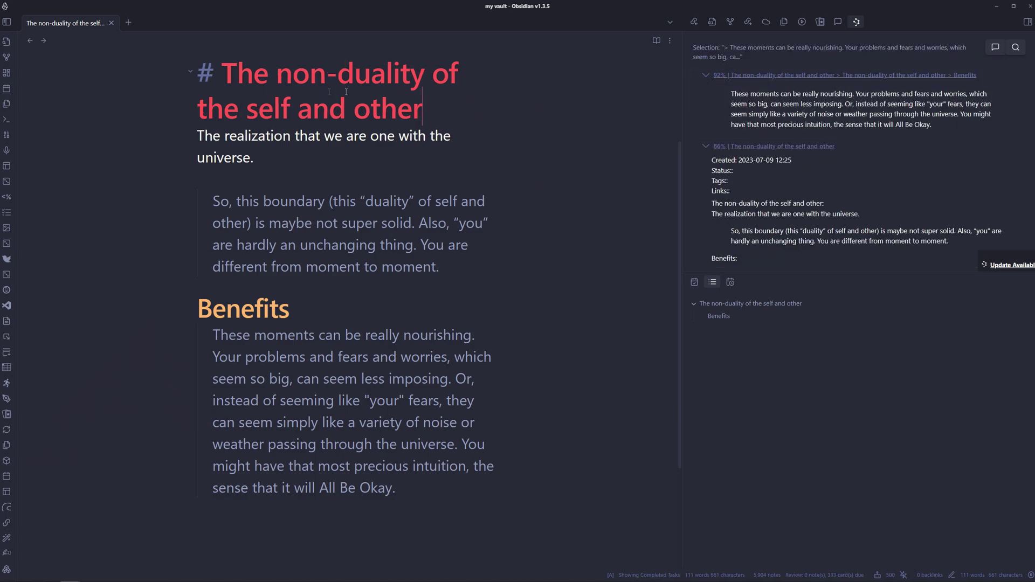
- Examine the notes matched to the Benefits quote, including those on journalling, problems, the anxious brain and anger
{"action": "left_click_drag", "start_coordinate": [198, 73], "coordinate": [327, 310]}
{"action": "left_click", "coordinate": [327, 308]}
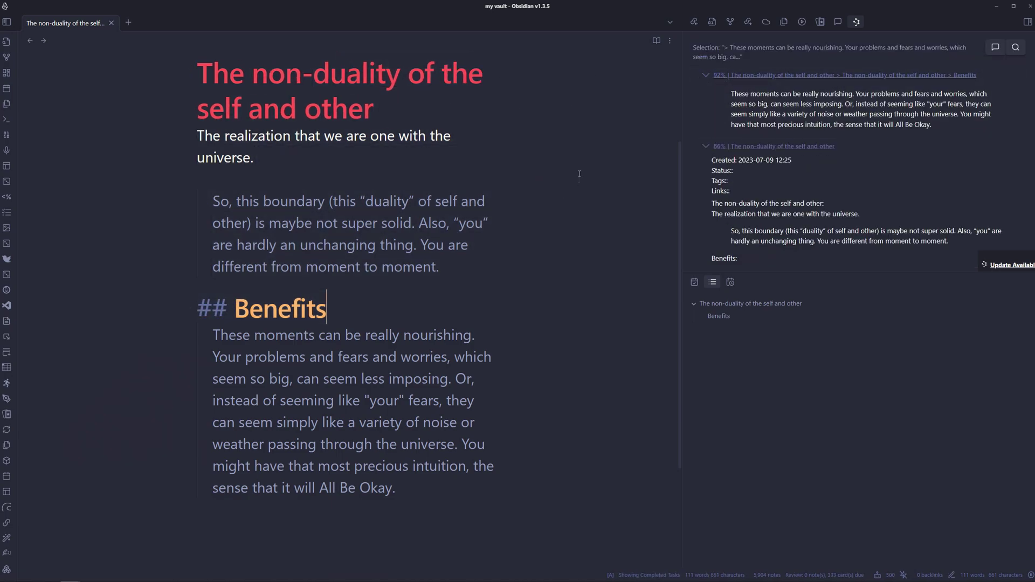
{"action": "scroll", "coordinate": [715, 127], "scroll_direction": "down", "scroll_amount": 3}
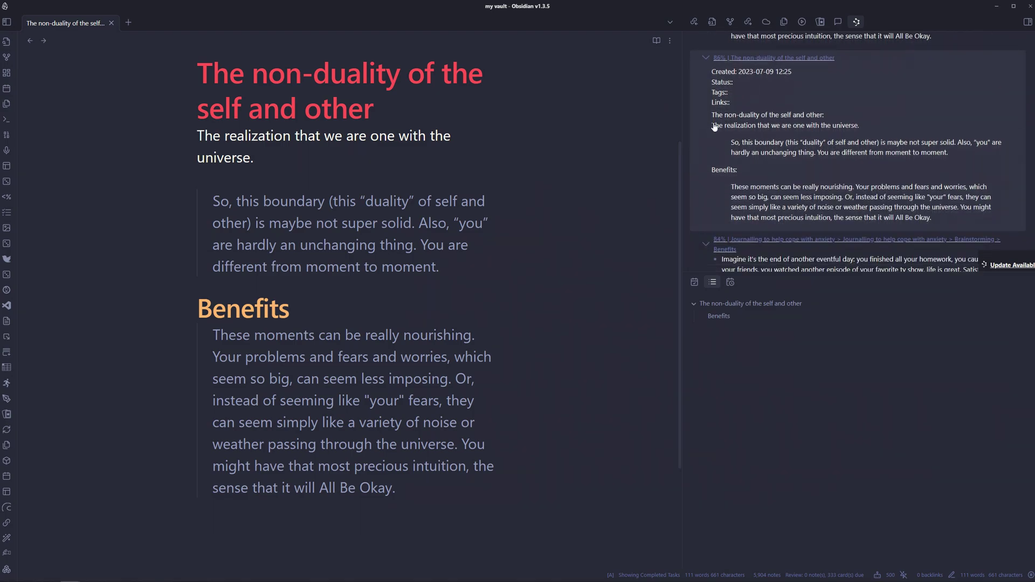
{"action": "scroll", "coordinate": [714, 127], "scroll_direction": "down", "scroll_amount": 3}
{"action": "scroll", "coordinate": [708, 136], "scroll_direction": "down", "scroll_amount": 1}
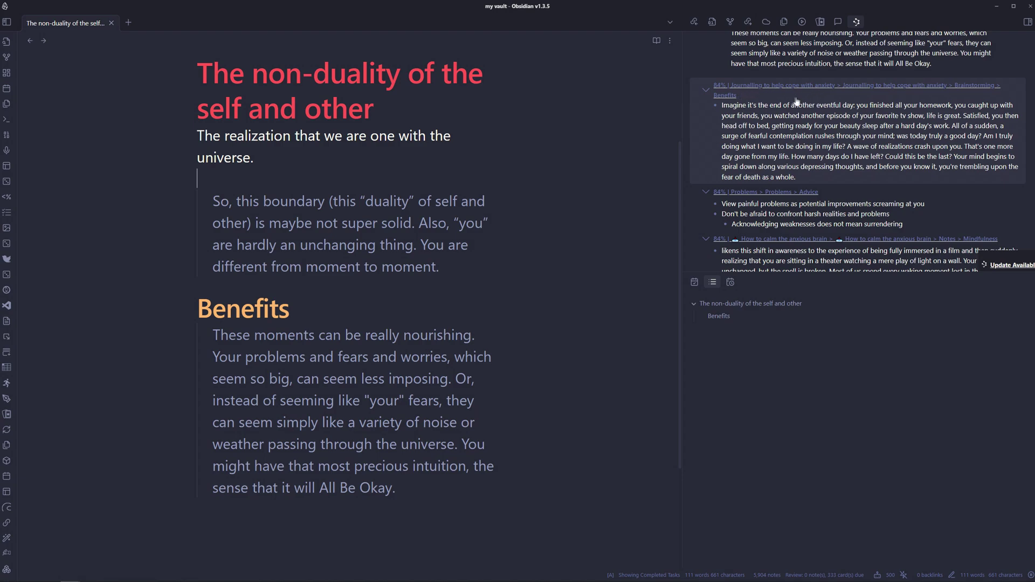
{"action": "scroll", "coordinate": [770, 79], "scroll_direction": "down", "scroll_amount": 1}
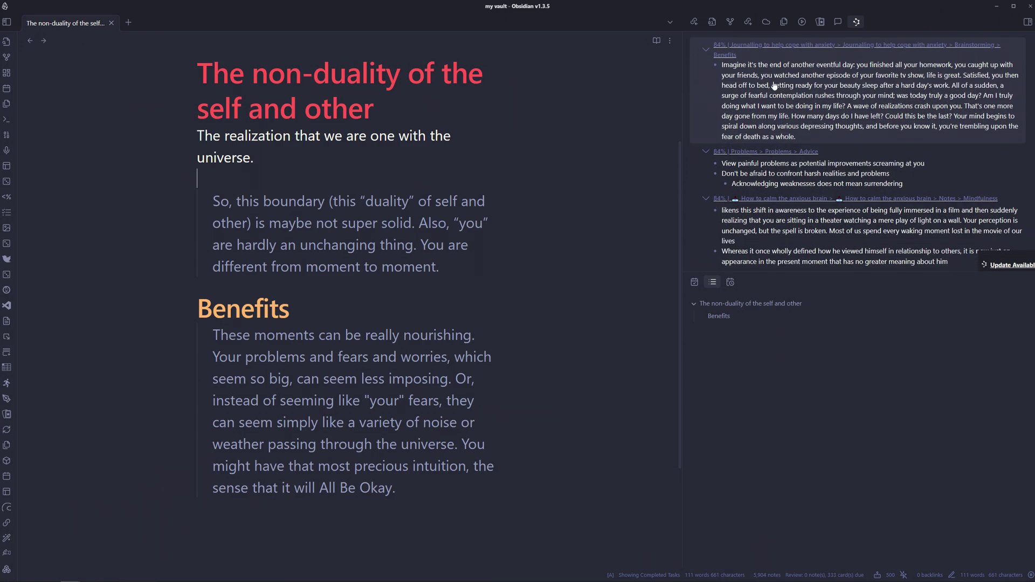
{"action": "scroll", "coordinate": [784, 138], "scroll_direction": "down", "scroll_amount": 2}
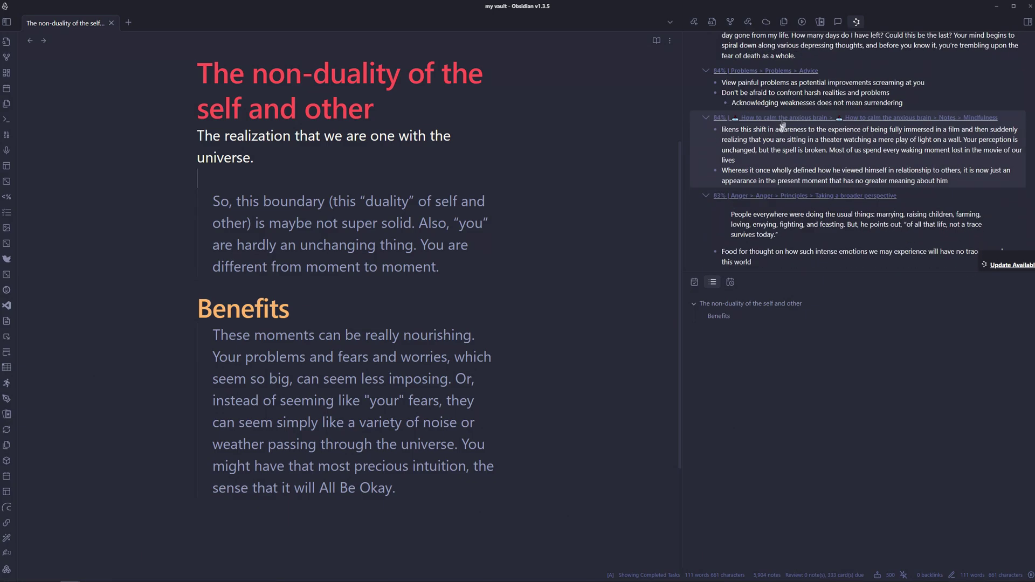
{"action": "scroll", "coordinate": [755, 143], "scroll_direction": "down", "scroll_amount": 2}
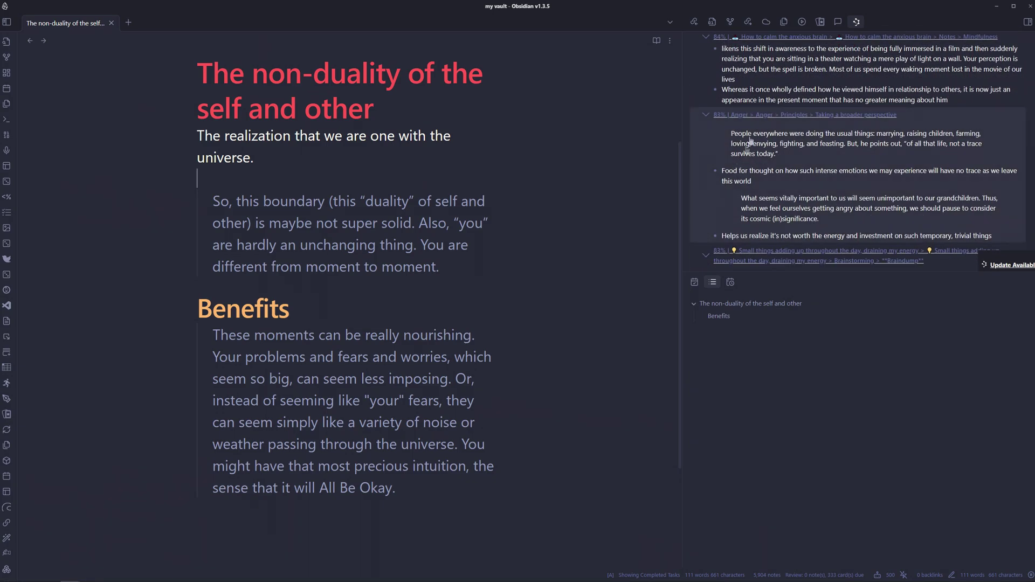
- Open the matched Anger note and read through its links, Principles and "Taking a broader perspective" section
{"action": "left_click", "coordinate": [712, 144]}
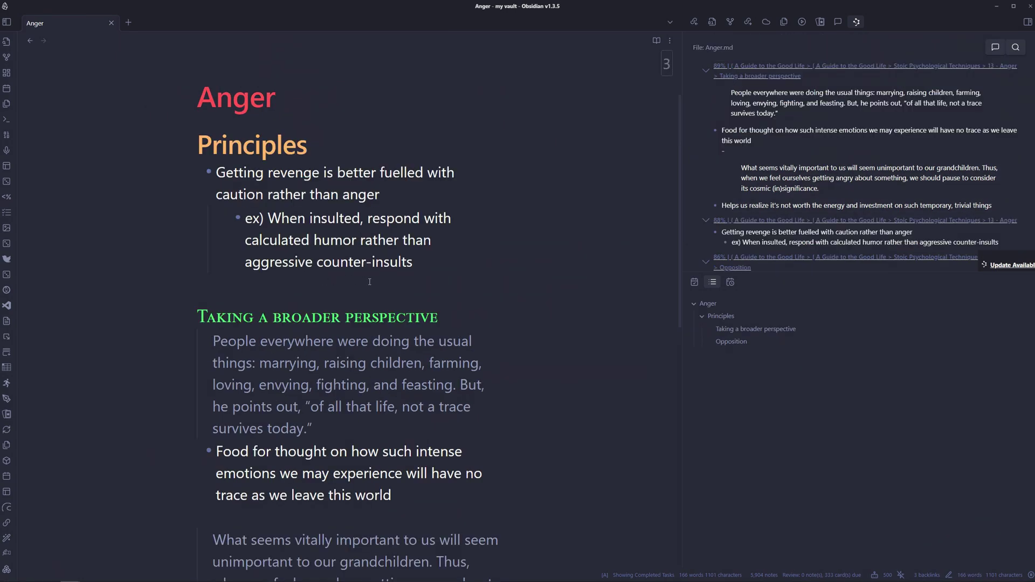
{"action": "scroll", "coordinate": [325, 42], "scroll_direction": "up", "scroll_amount": 3}
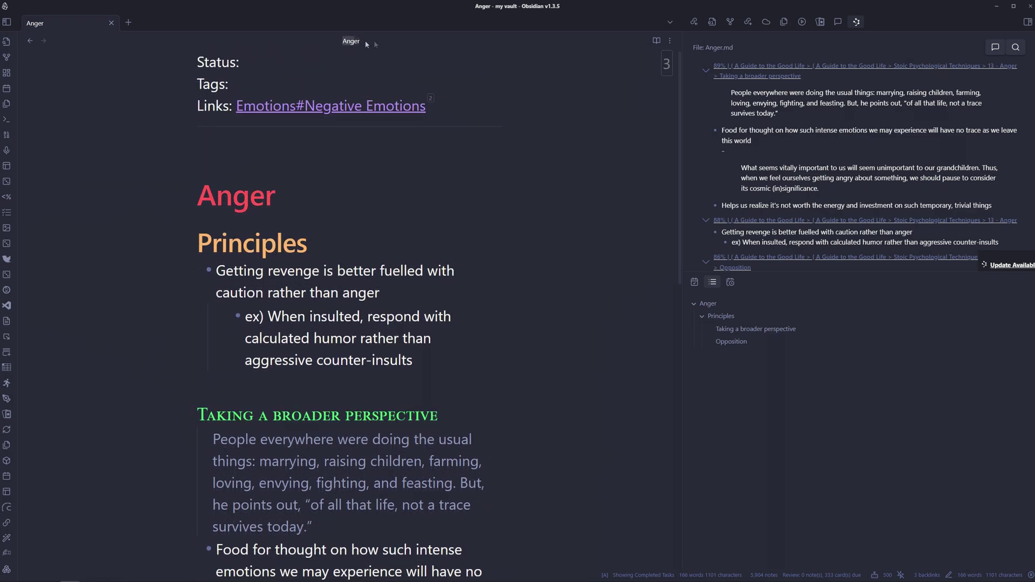
{"action": "left_click", "coordinate": [311, 208]}
{"action": "scroll", "coordinate": [311, 208], "scroll_direction": "down", "scroll_amount": 2}
{"action": "left_click_drag", "start_coordinate": [331, 334], "coordinate": [213, 116]}
{"action": "scroll", "coordinate": [424, 386], "scroll_direction": "down", "scroll_amount": 6}
{"action": "left_click", "coordinate": [419, 387]}
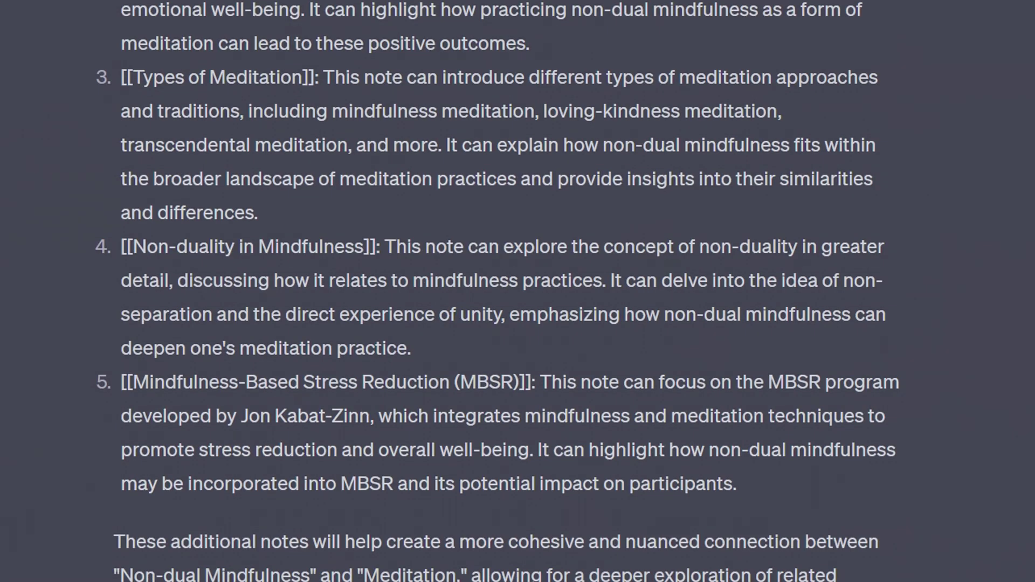
- Review ChatGPT's suggested notes bridging Non-dual Mindfulness and Meditation, focusing on the [[Mindfulness Practices]] suggestion
{"action": "scroll", "coordinate": [515, 470], "scroll_direction": "up", "scroll_amount": 5}
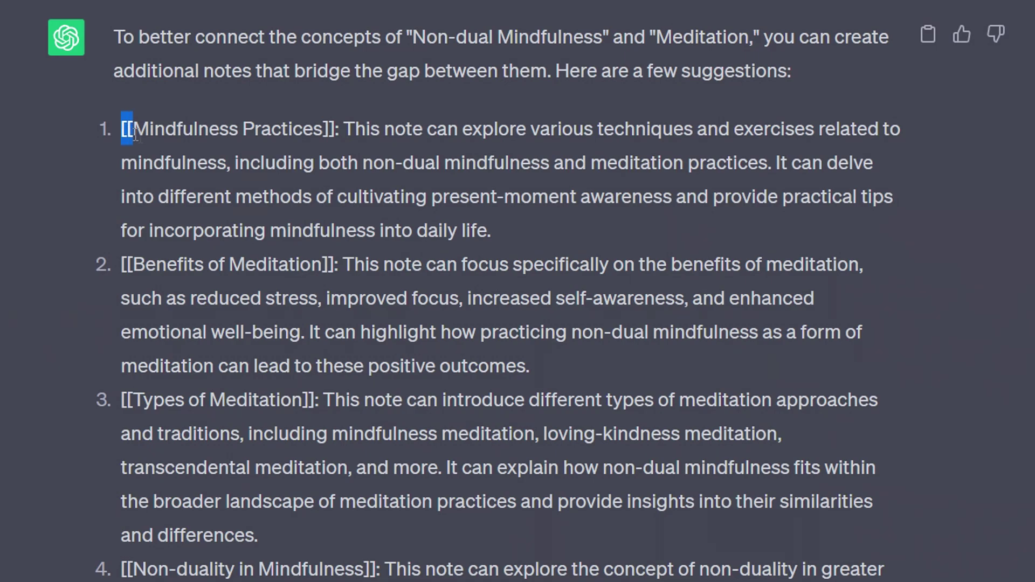
{"action": "left_click_drag", "start_coordinate": [132, 130], "coordinate": [492, 231]}
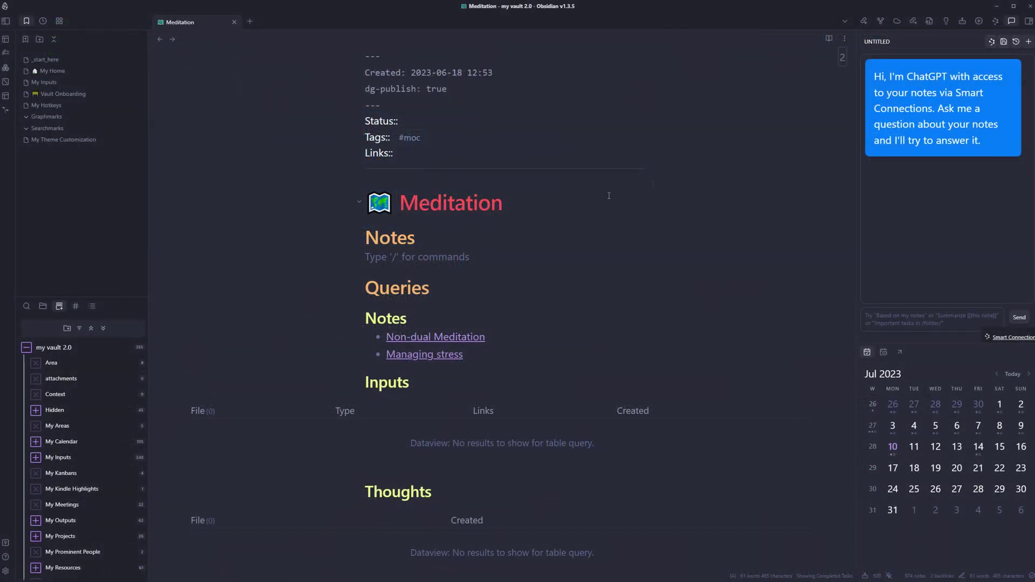
- Add a level-three heading "Meditation Practices" under Notes in the Meditation note, with a link to Non-dual Meditation beneath it
{"action": "type", "text": "### Meditation Practices"}
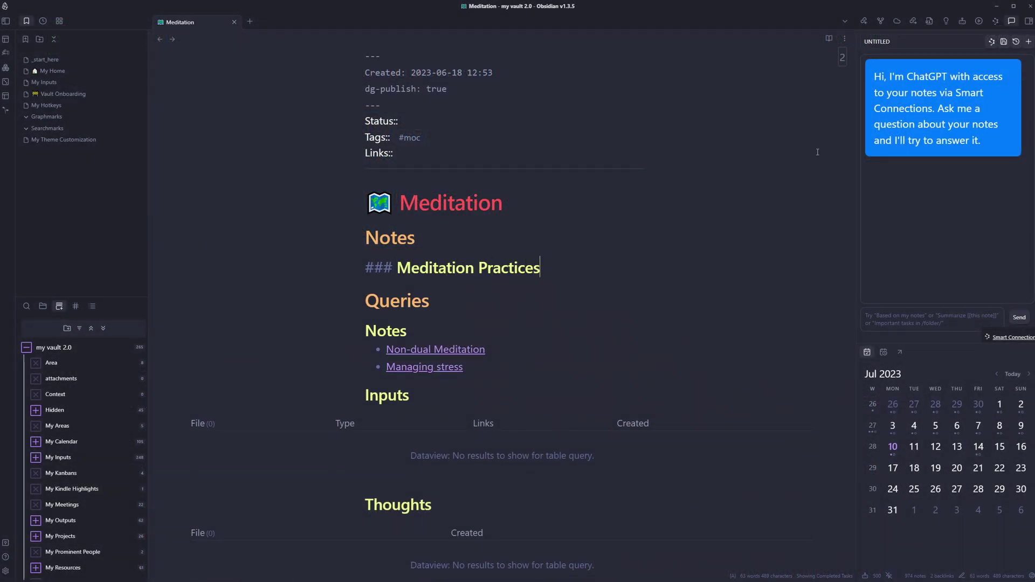
{"action": "key", "text": "Return"}
{"action": "type", "text": "[[Non-du"}
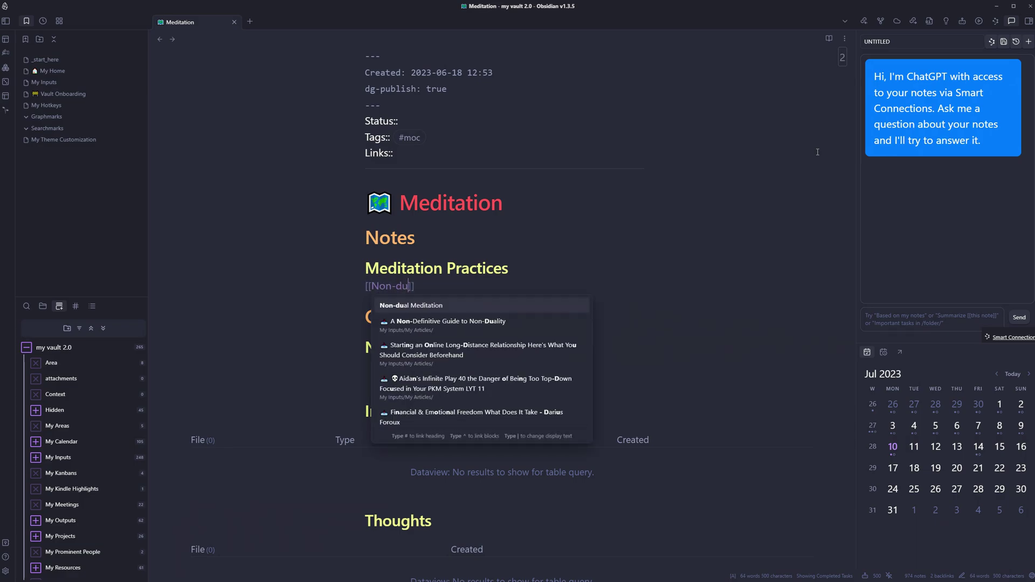
{"action": "key", "text": "Return"}
{"action": "left_click", "coordinate": [435, 286]}
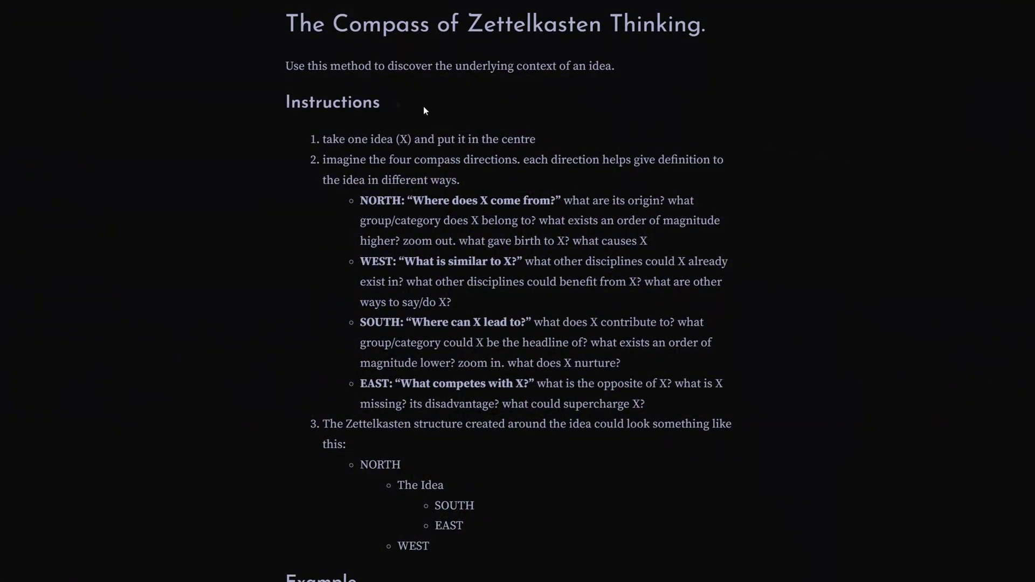
- Review the four compass directions and submit the ChatGPT prompt requesting NORTH links for "Non-dual mindfulness" with a reason for each
{"action": "left_click_drag", "start_coordinate": [359, 201], "coordinate": [672, 401]}
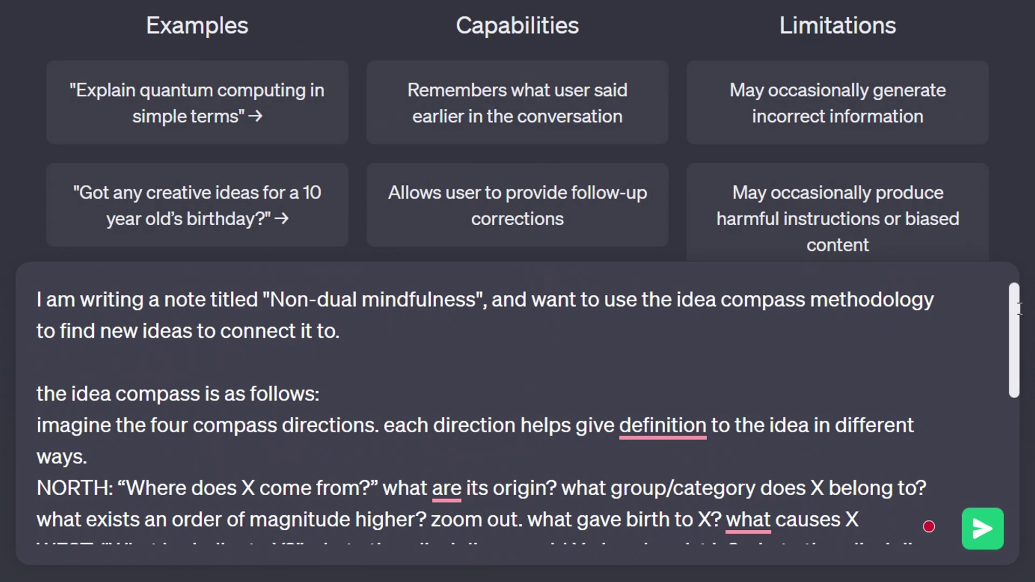
{"action": "left_click_drag", "start_coordinate": [1020, 308], "coordinate": [1003, 497]}
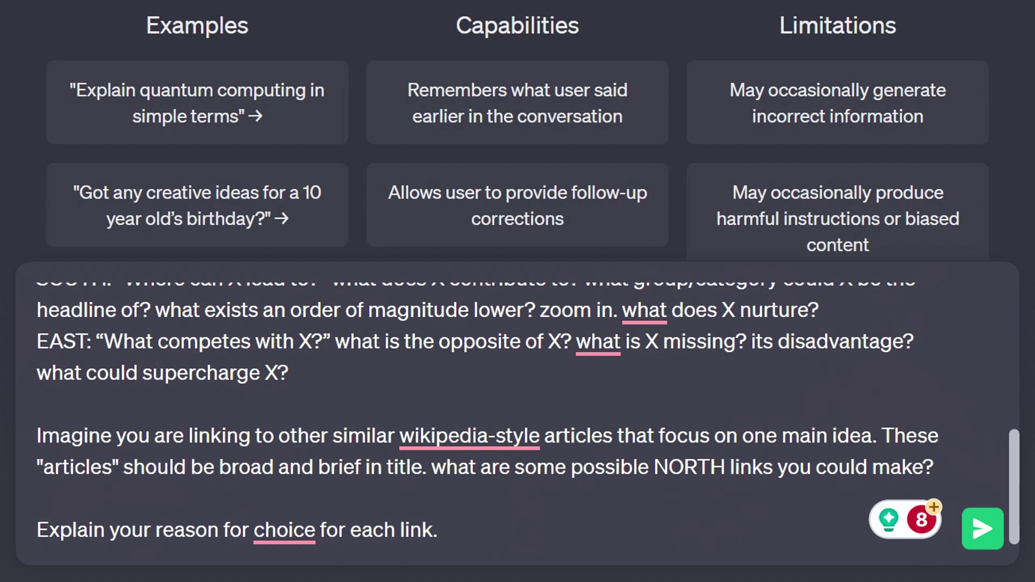
{"action": "left_click", "coordinate": [990, 529]}
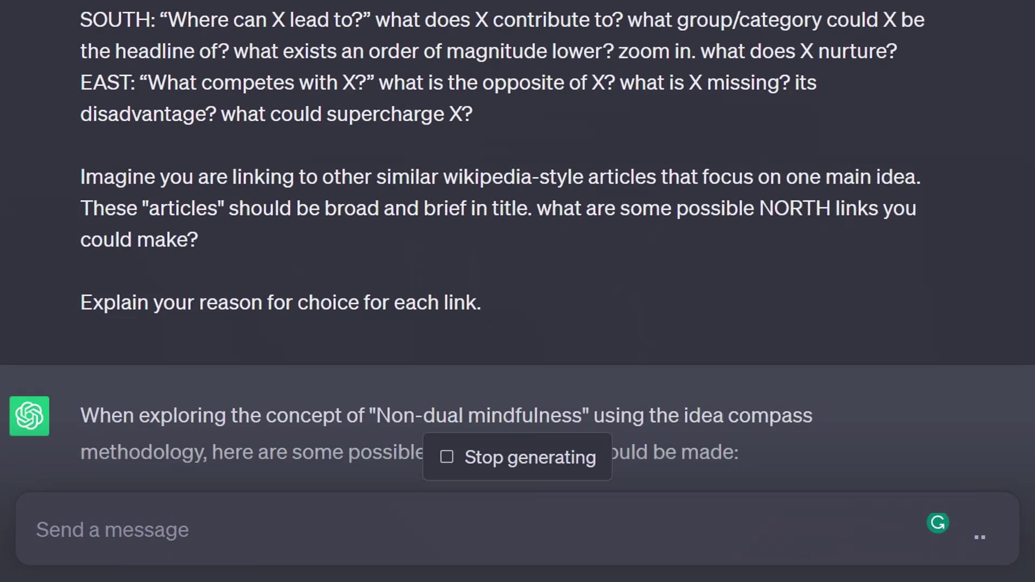